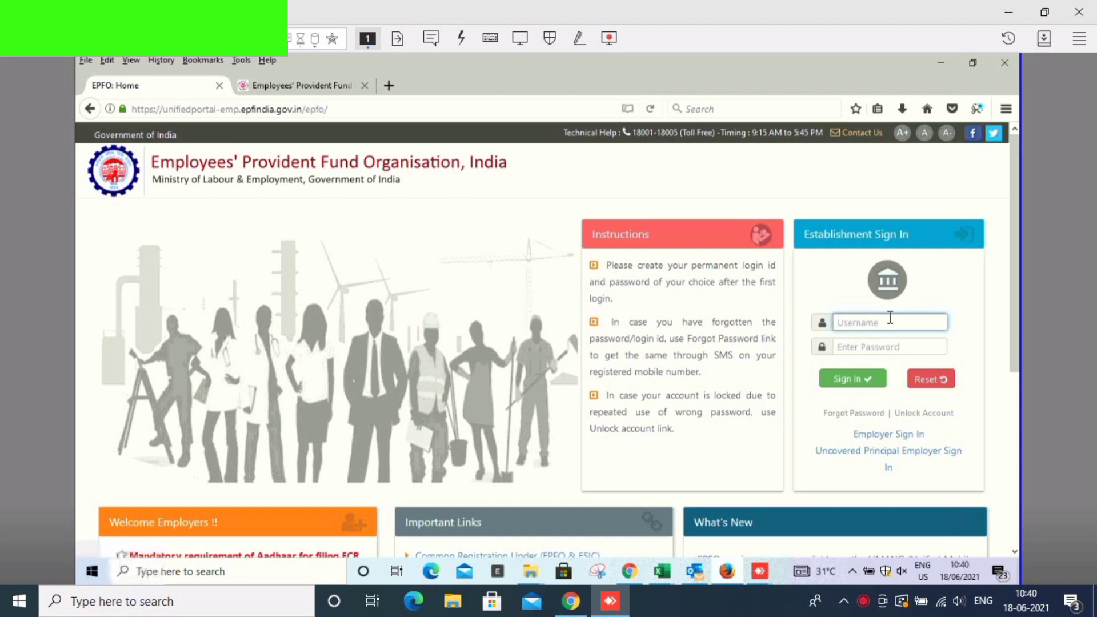
- Sign in with the establishment login ID and password, declining Firefox's offer to save the login
left_click(893, 322)
left_click(895, 323)
key("Tab")
type("****")
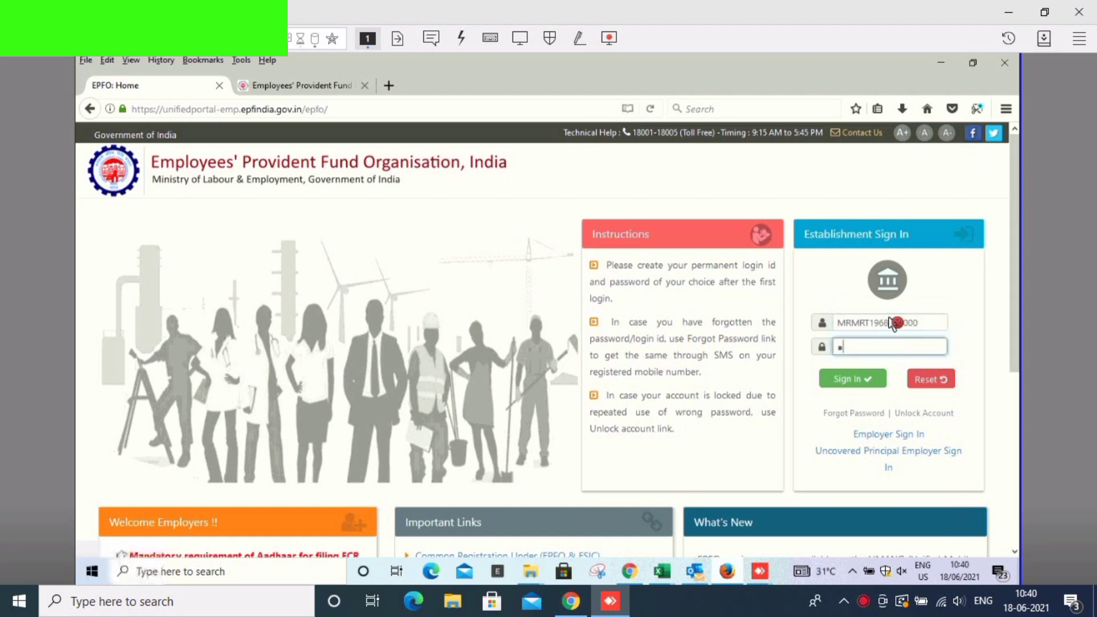
type("*")
left_click(891, 317)
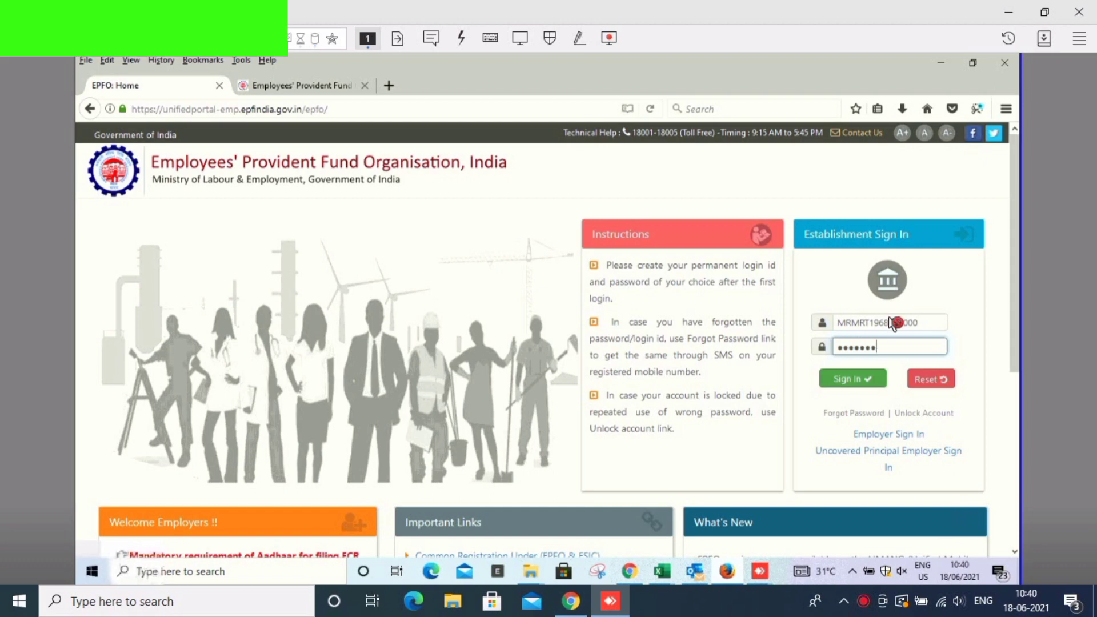
key("Return")
left_click(175, 232)
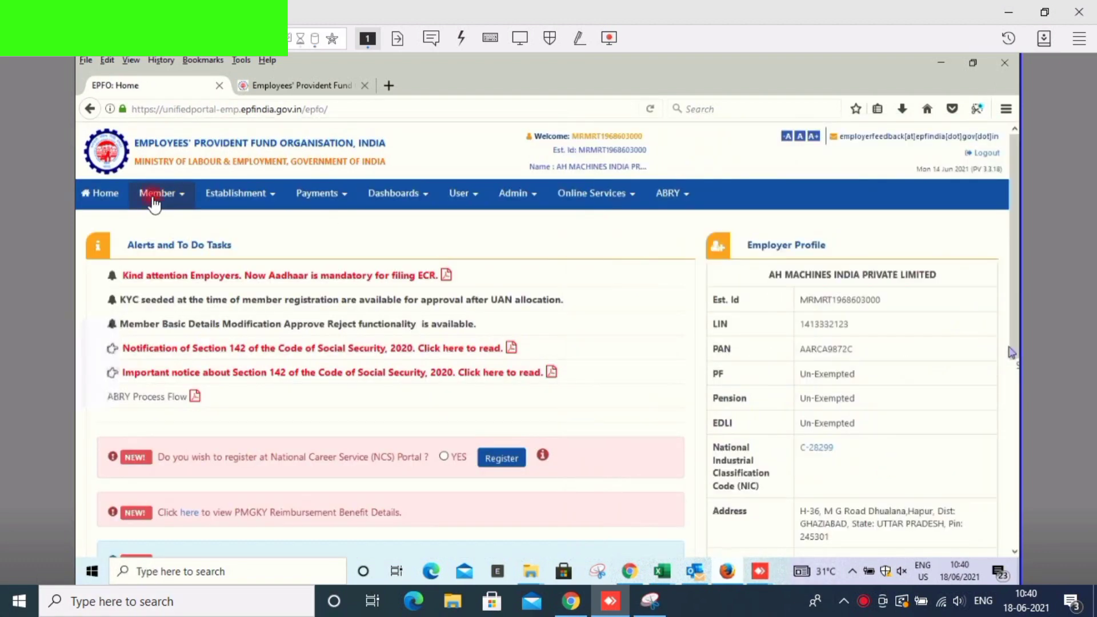
- Look through the Member menu's bulk missing-details approvals, then return to the home dashboard
left_click(153, 195)
left_click(180, 368)
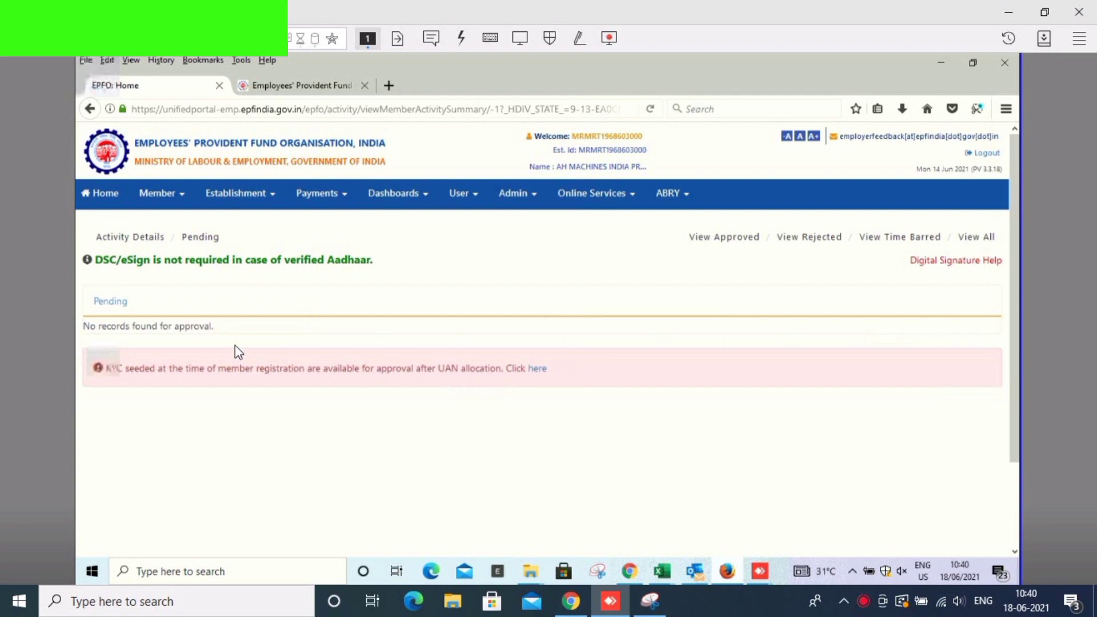
left_click(154, 195)
left_click_drag(154, 195, 184, 291)
left_click(100, 193)
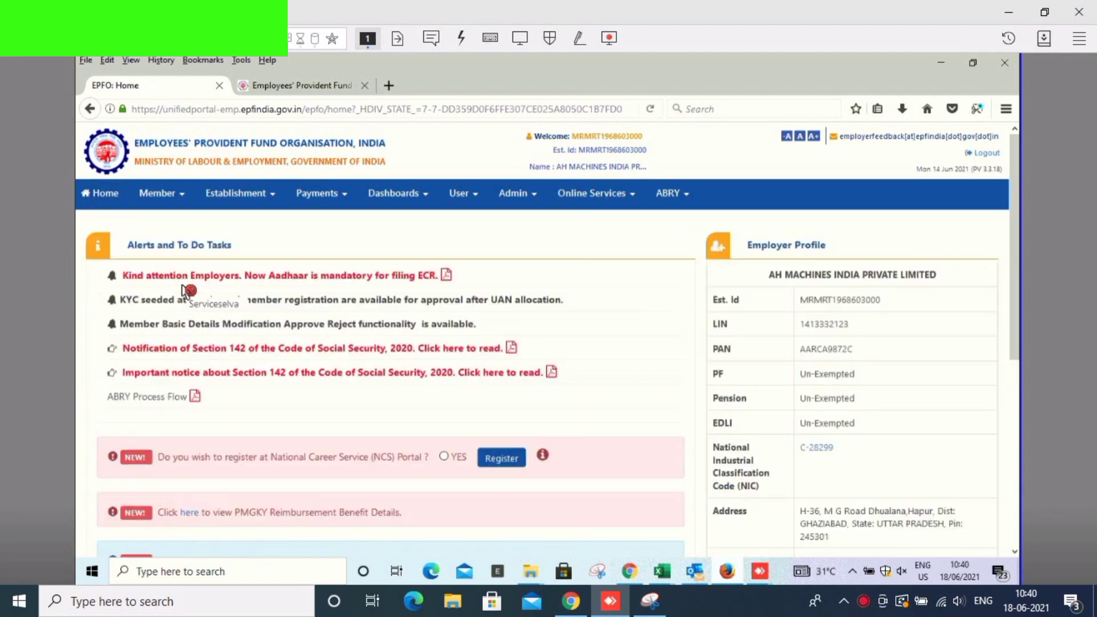
- Open the pendency statistics and confirm DSC signing of the transfer claim, which hits the Java-not-supported notice
scroll(183, 291, "down", 1)
scroll(189, 417, "down", 3)
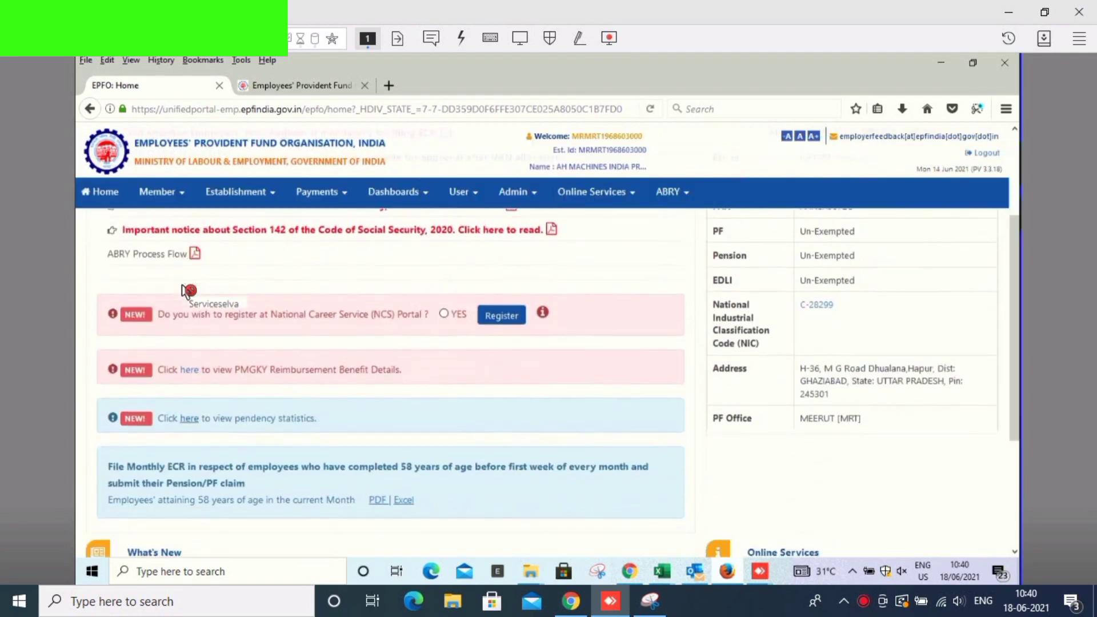
left_click(189, 417)
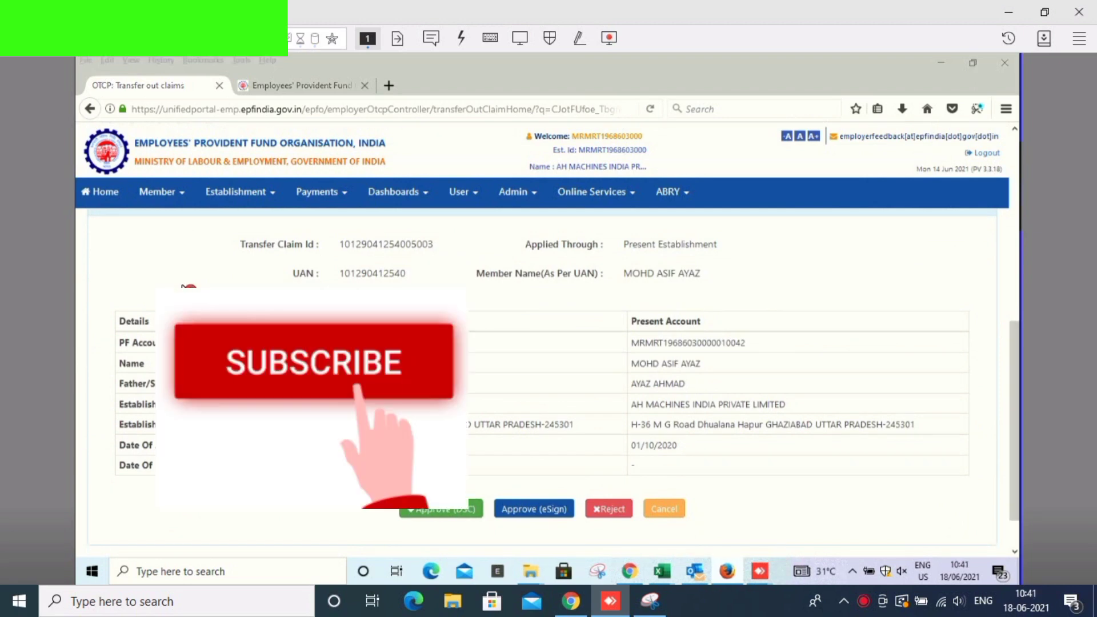
key("Return")
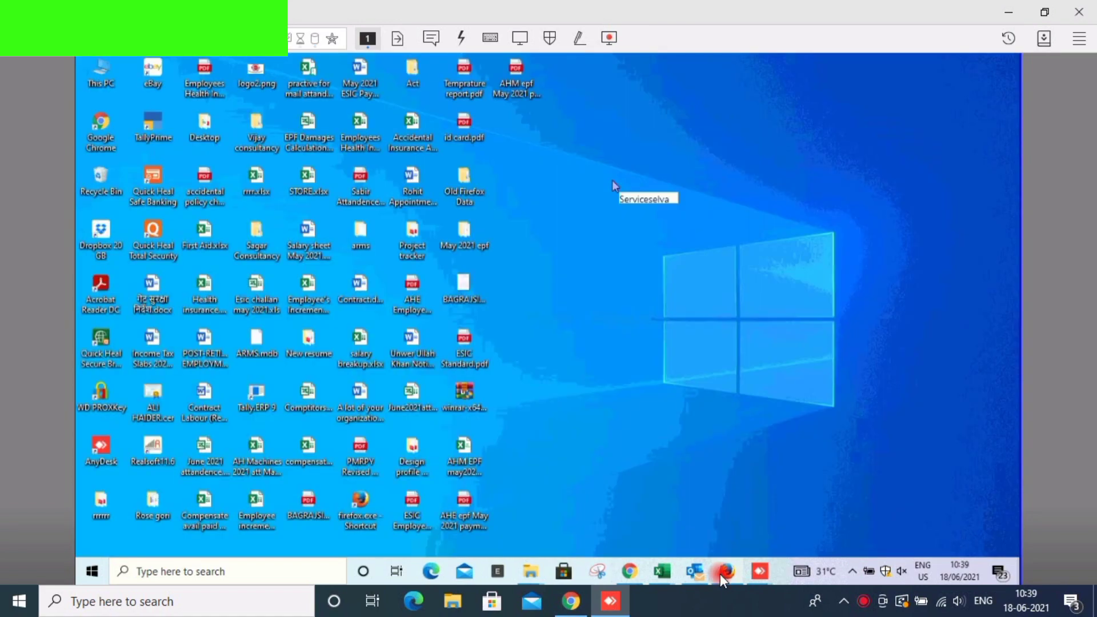
- Check Firefox's Add-ons Plugins list, which shows no Java plugin
left_click(720, 574)
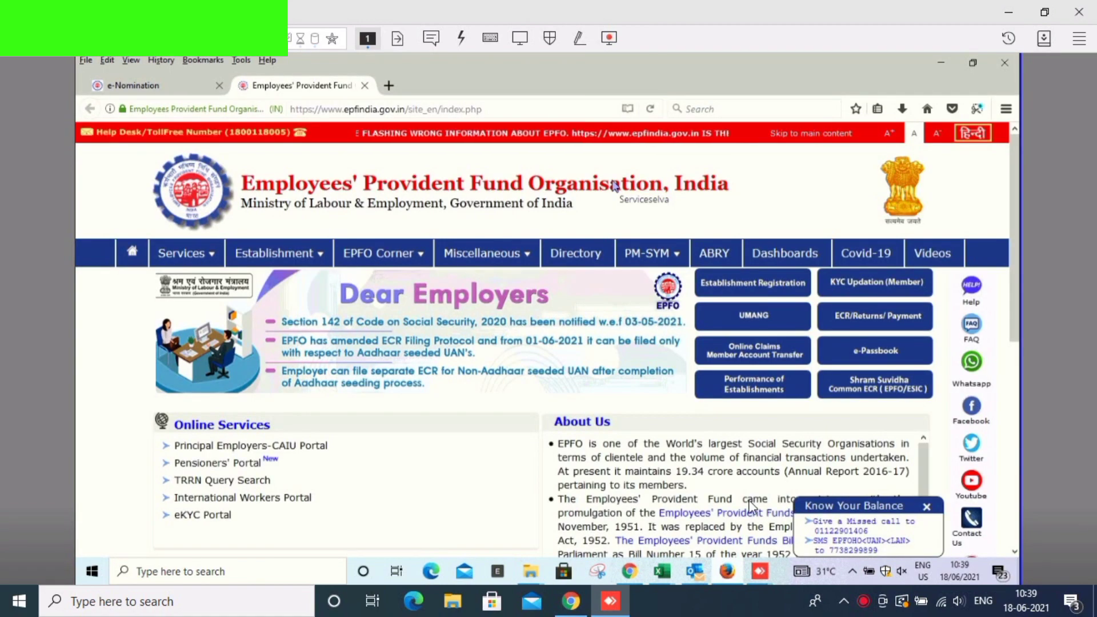
left_click(1006, 109)
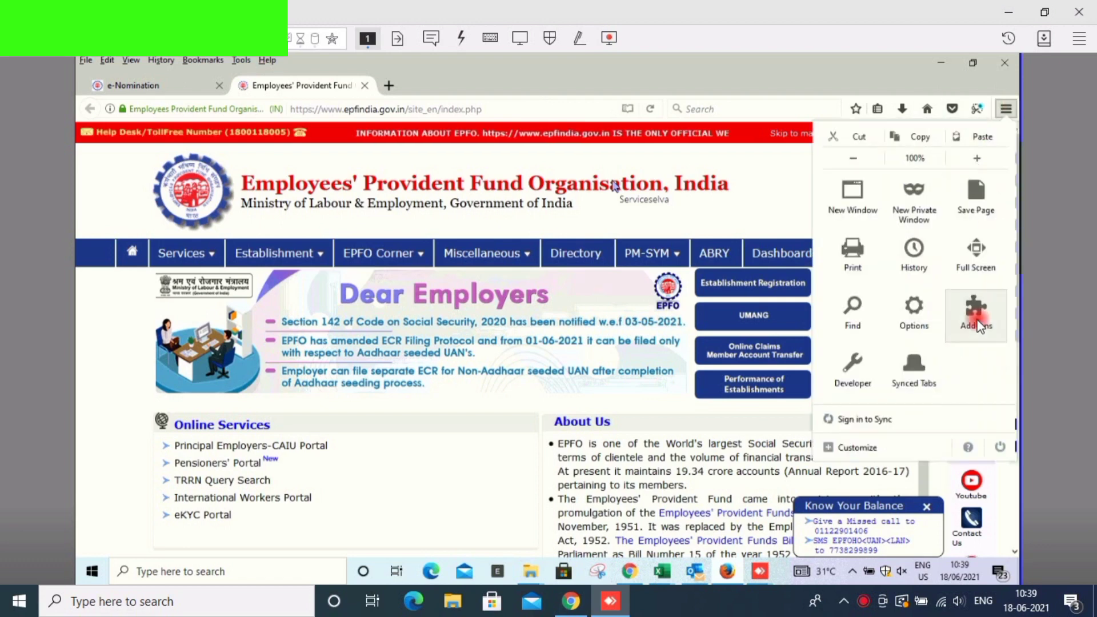
left_click(972, 311)
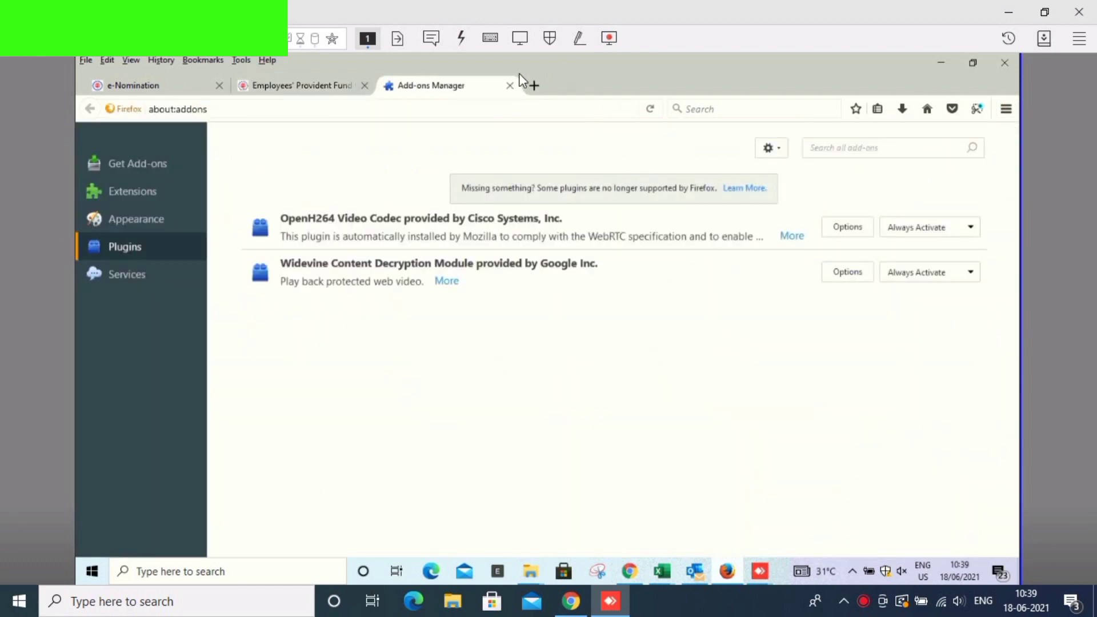
left_click(510, 86)
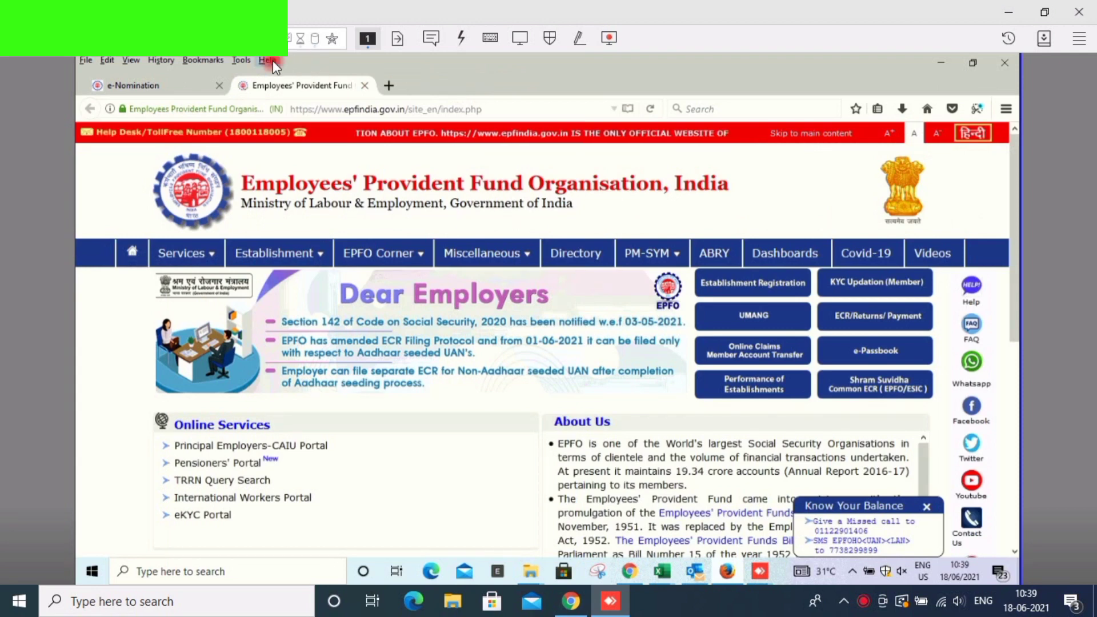
- Check the Firefox version under Help > About Firefox, then close Firefox with all tabs
left_click(273, 60)
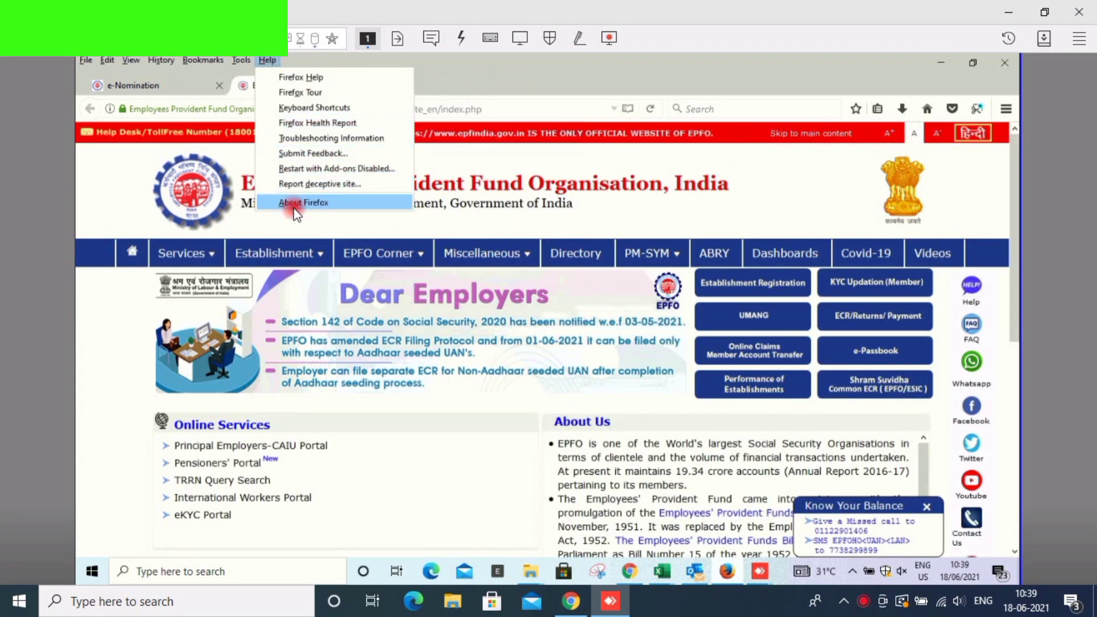
left_click(294, 207)
left_click(762, 199)
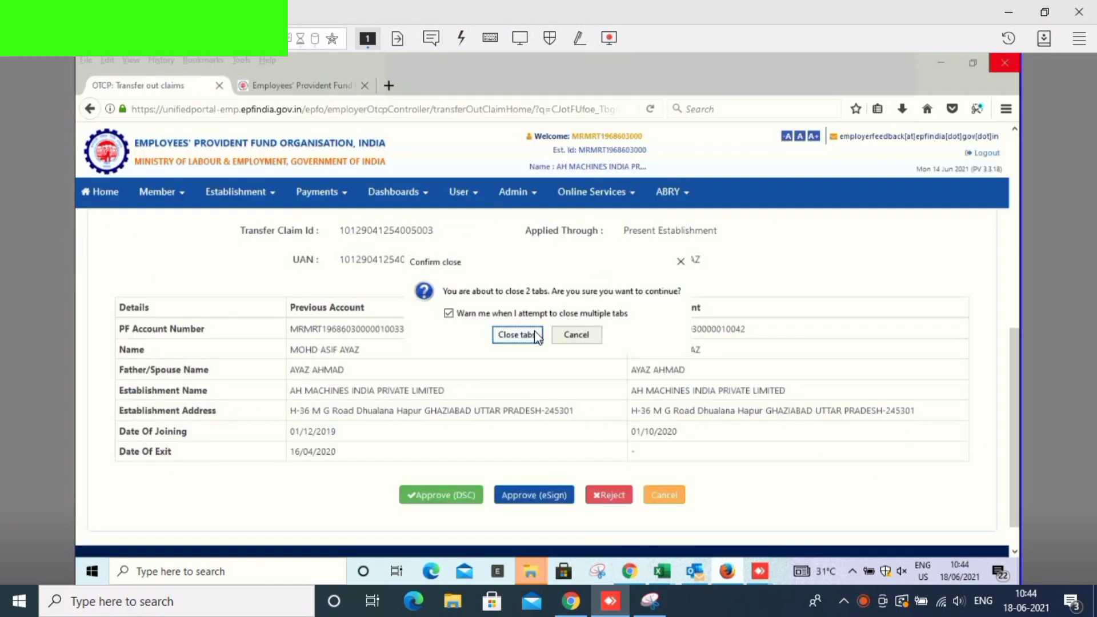
left_click(516, 335)
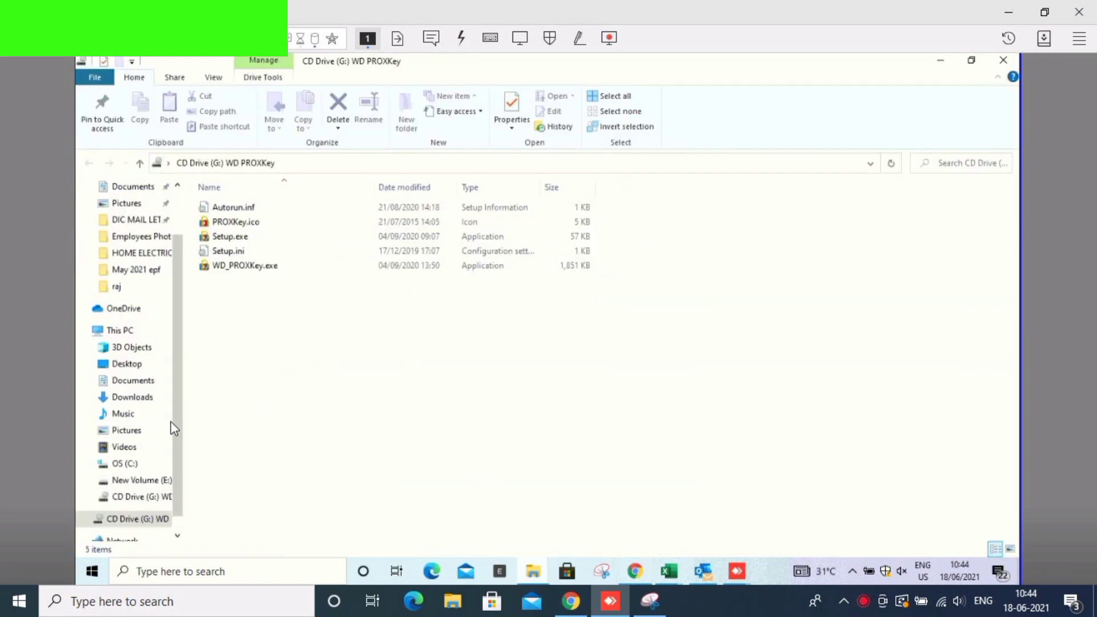
- Run appwiz.cpl to review the 44 installed programs, including Java 8 Update 291 and WD PROXKey
left_click(127, 331)
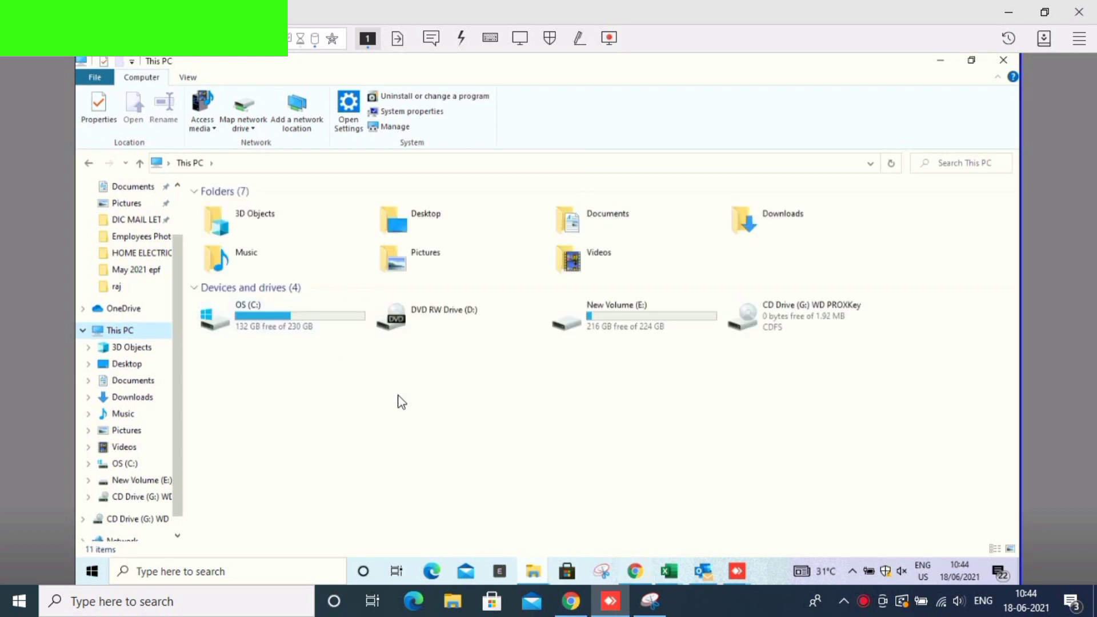
key("super+r")
type("a")
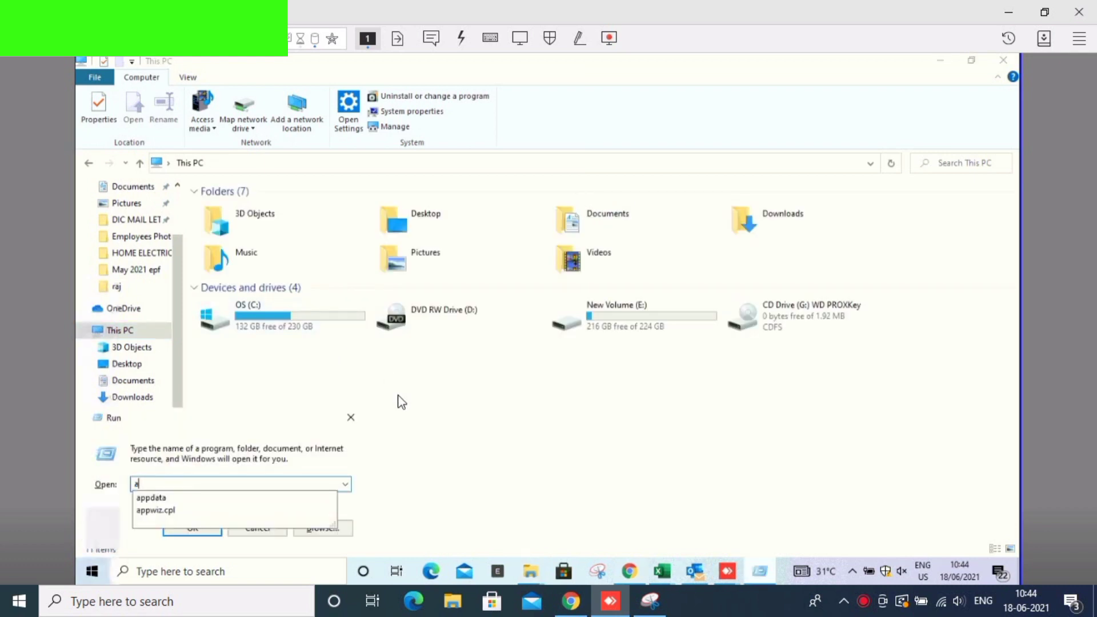
key("Down")
key("Down")
key("Return")
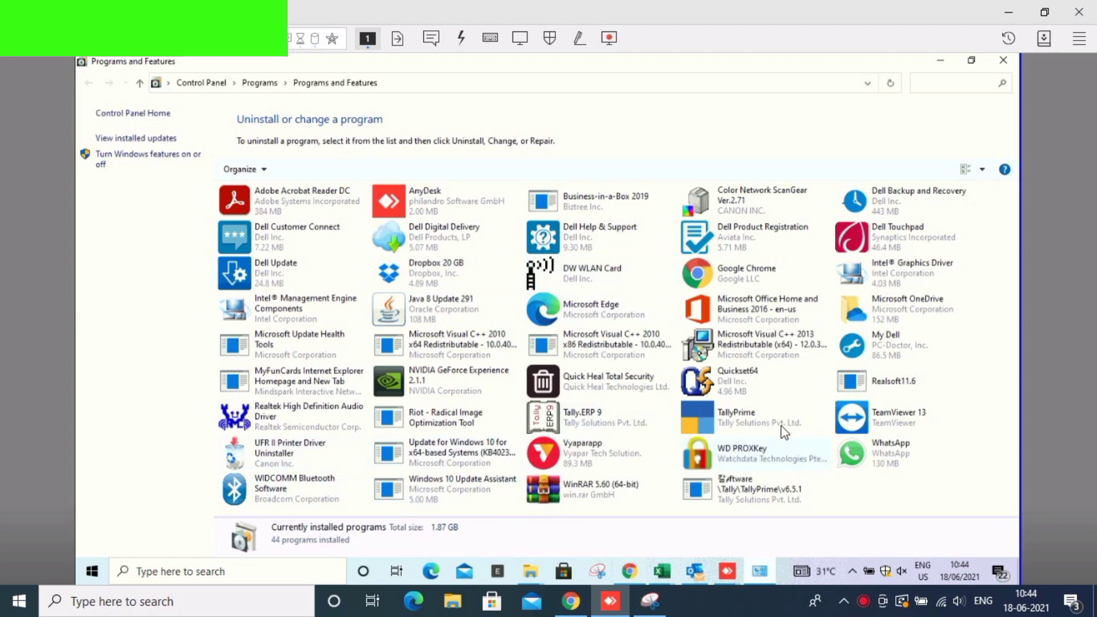
left_click(1002, 60)
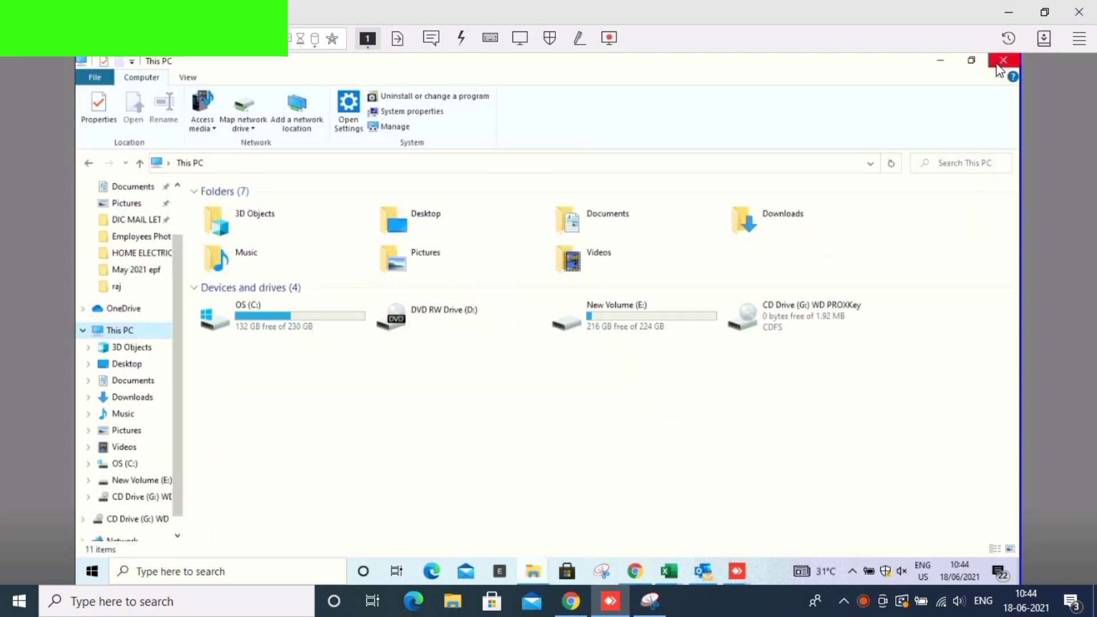
- Permanently delete the Firefox Setup 48.0 (3) folder in C:\Users, continuing past the access prompt
double_click(302, 321)
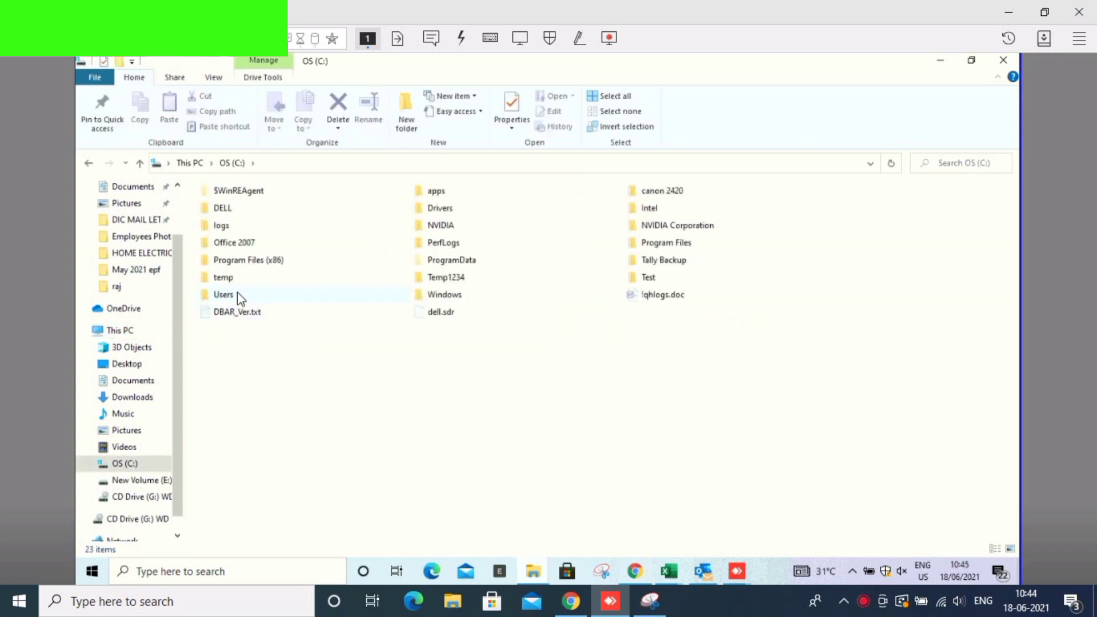
double_click(237, 295)
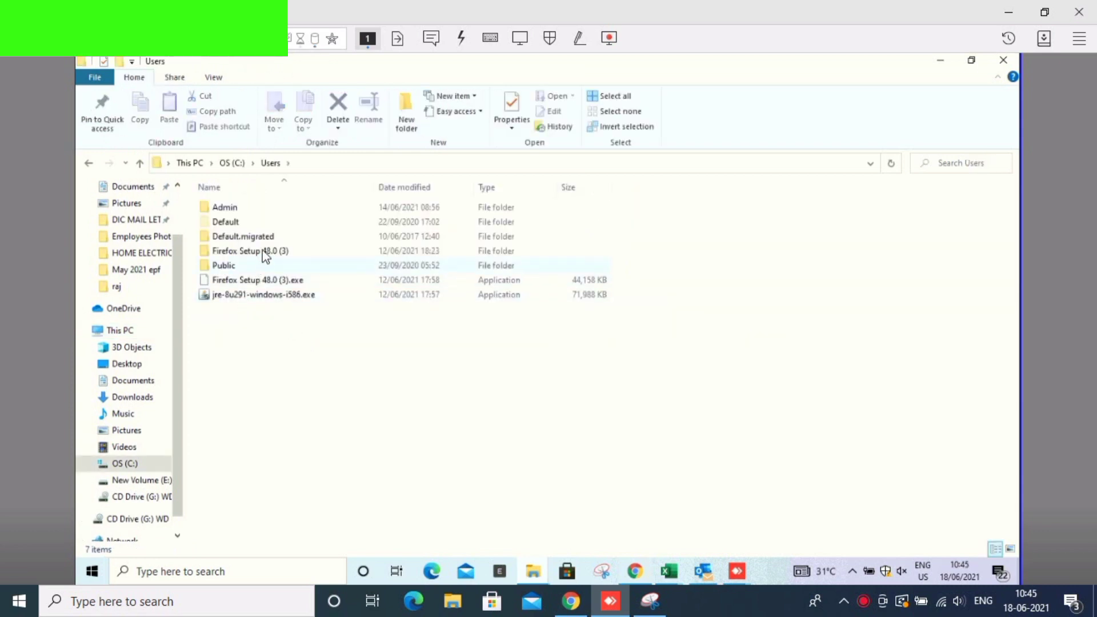
left_click(264, 252)
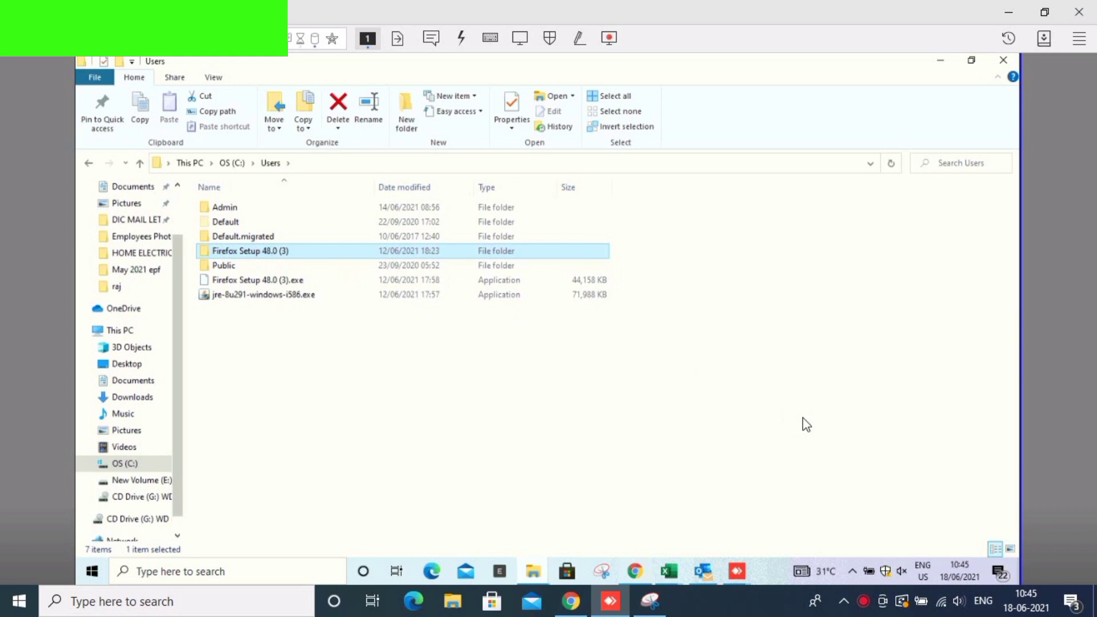
key("shift+Delete")
key("Escape")
left_click(494, 218)
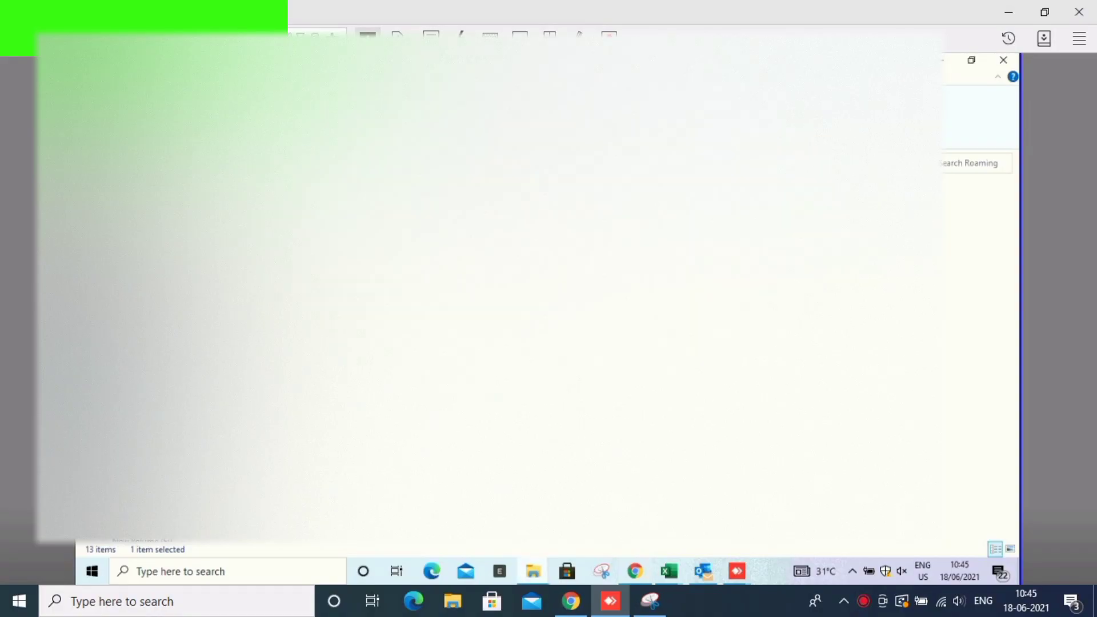
- Delete the selected Roaming item and the Mozilla item in AppData\Local
key("Delete")
key("alt+Up")
key("Return")
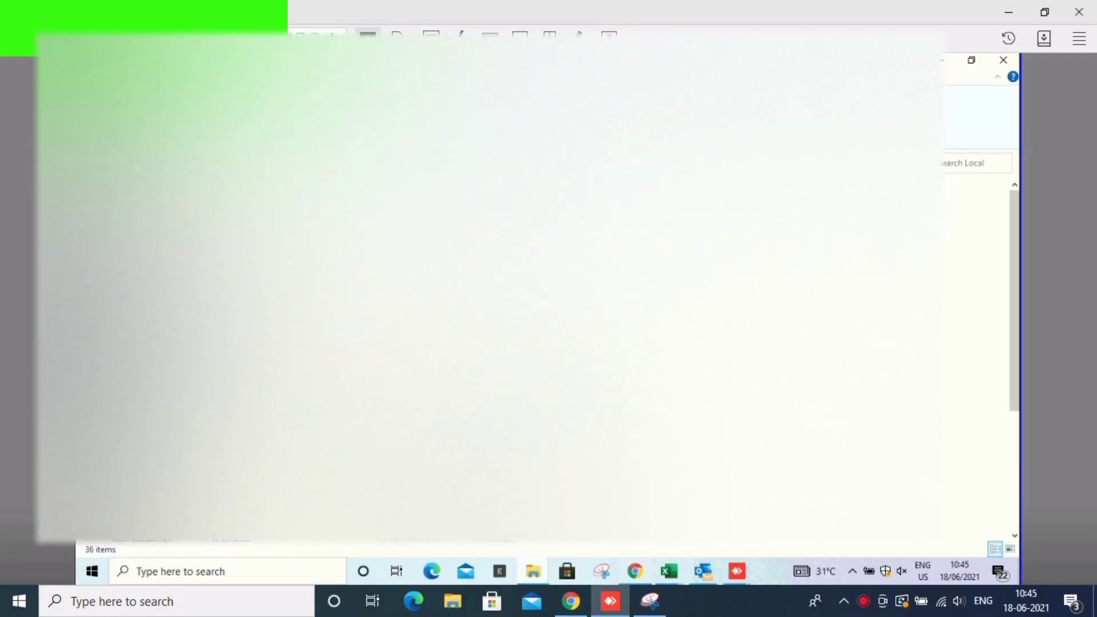
key("Down")
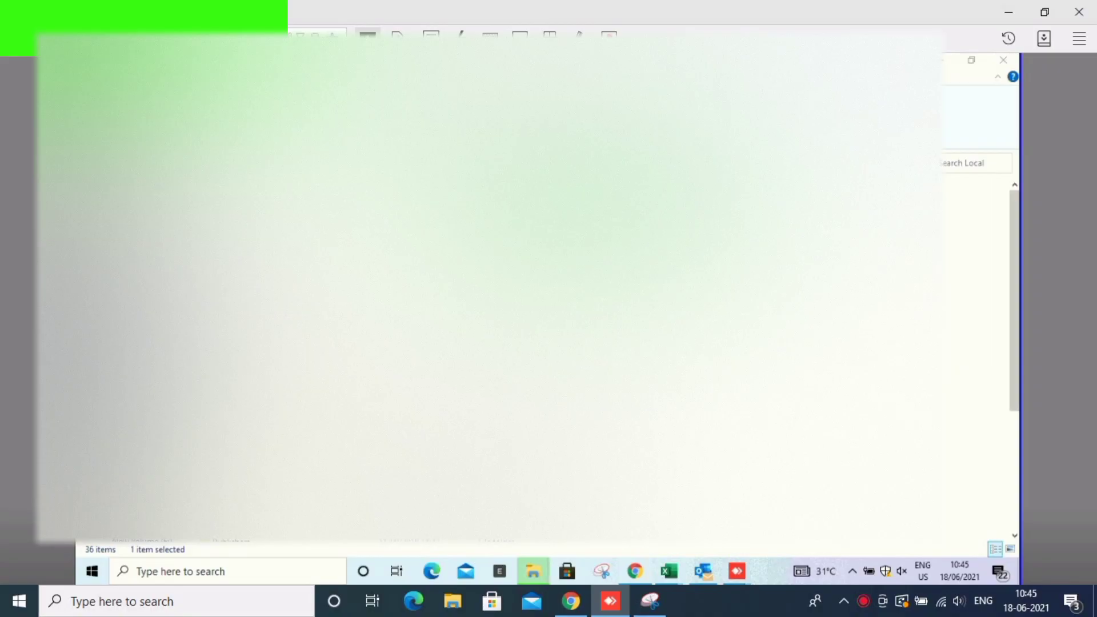
key("Return")
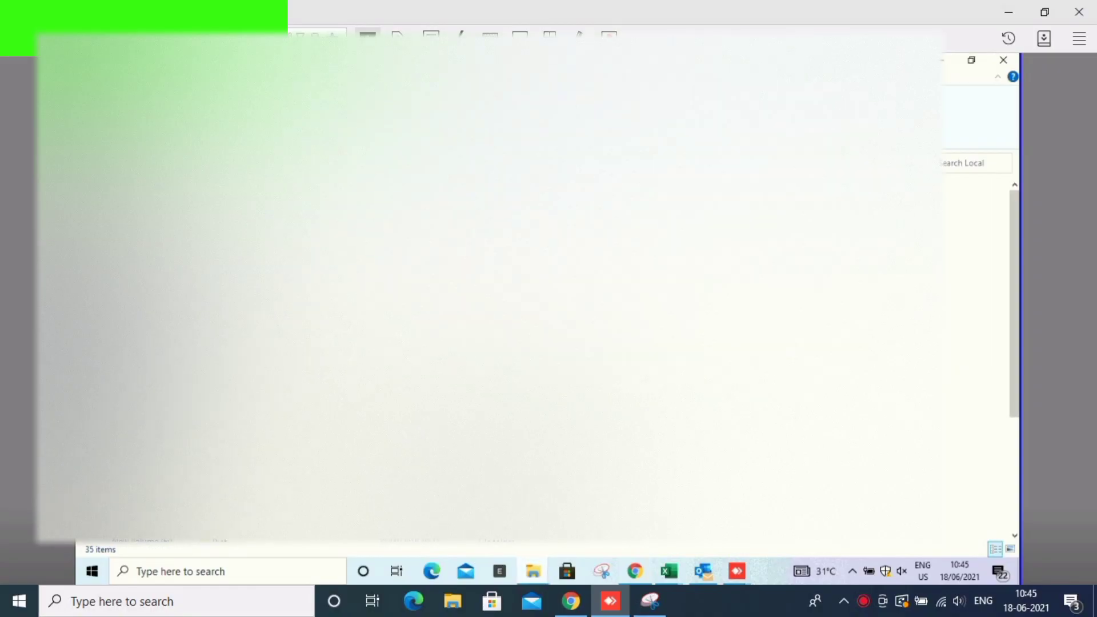
- Delete the Mozilla item from AppData\LocalLow
key("alt+Up")
key("Down")
key("Return")
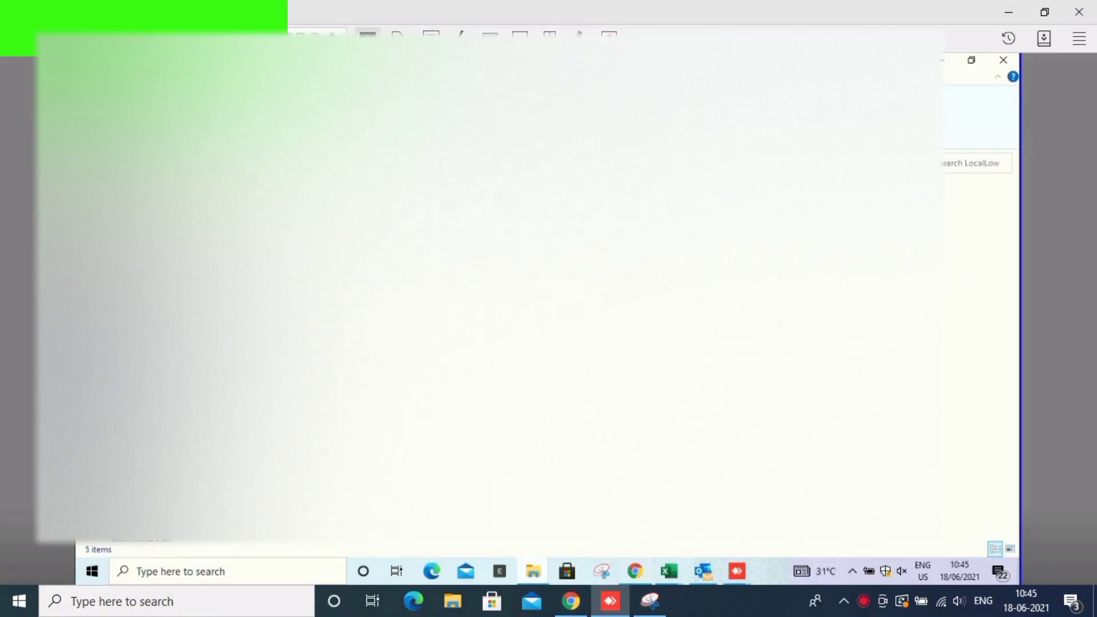
key("Down")
key("Delete")
- Go back through AppData to This PC and open the OS (C:) drive
key("alt+Up")
key("alt+Up")
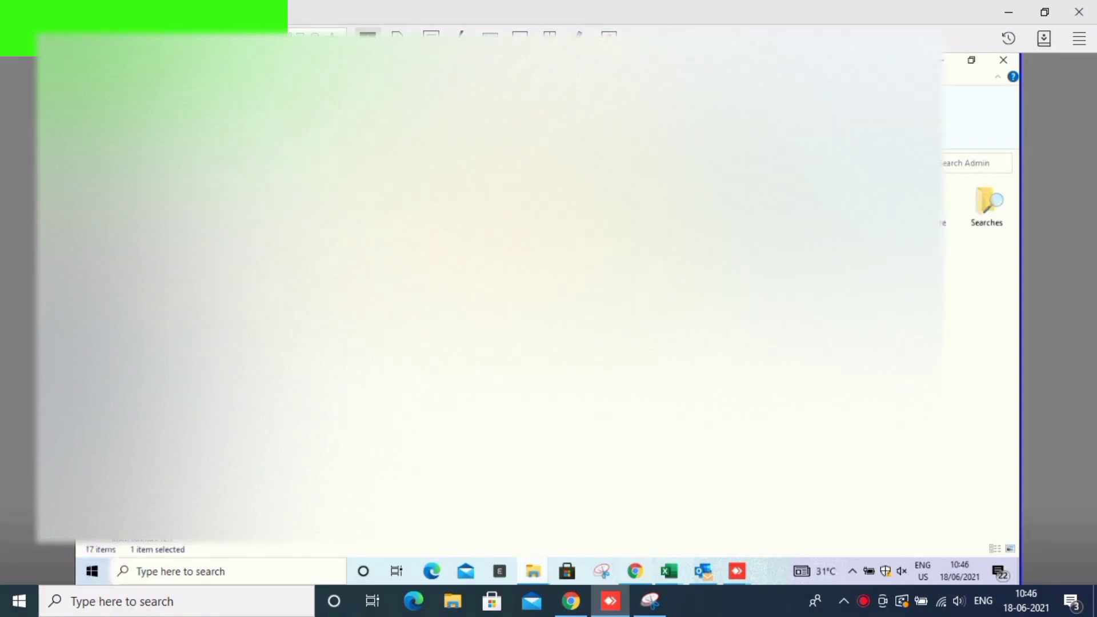
key("Return")
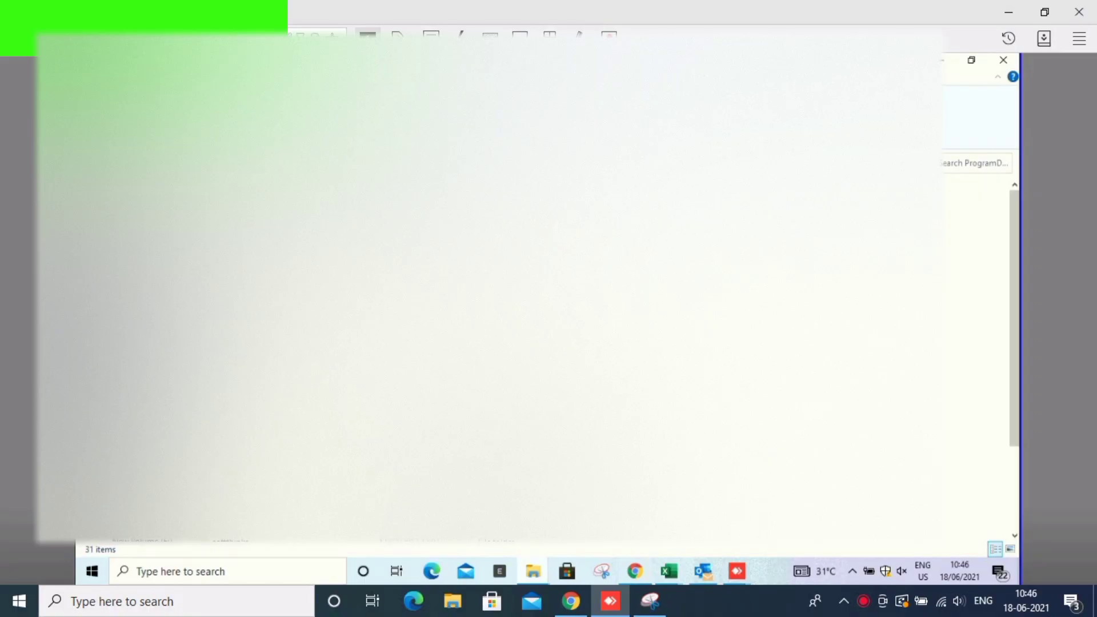
key("alt+Left")
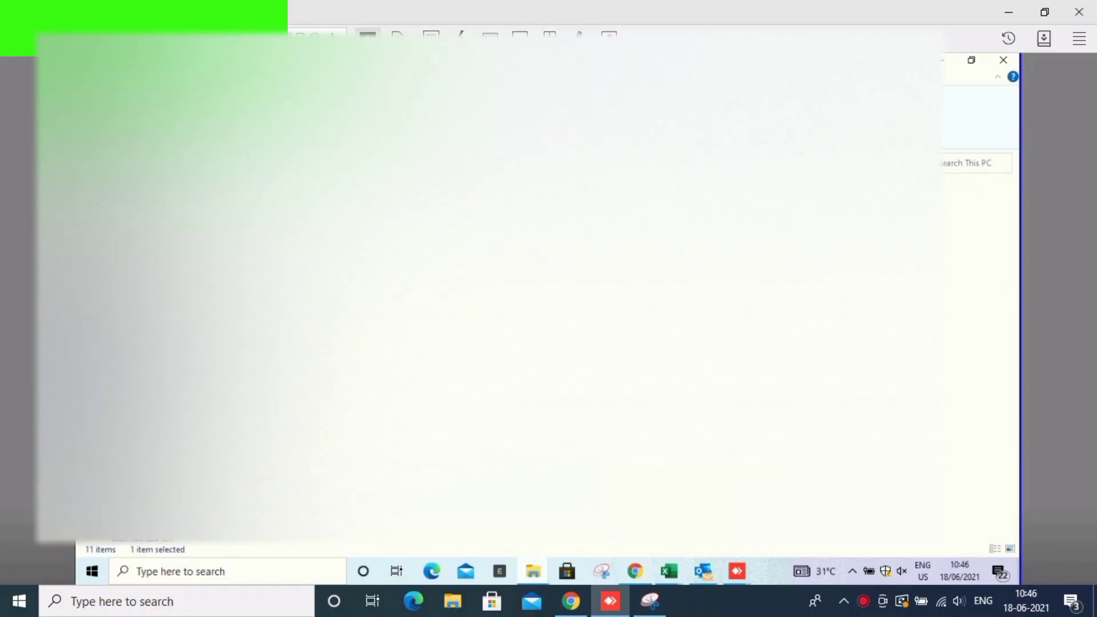
key("Return")
double_click(280, 253)
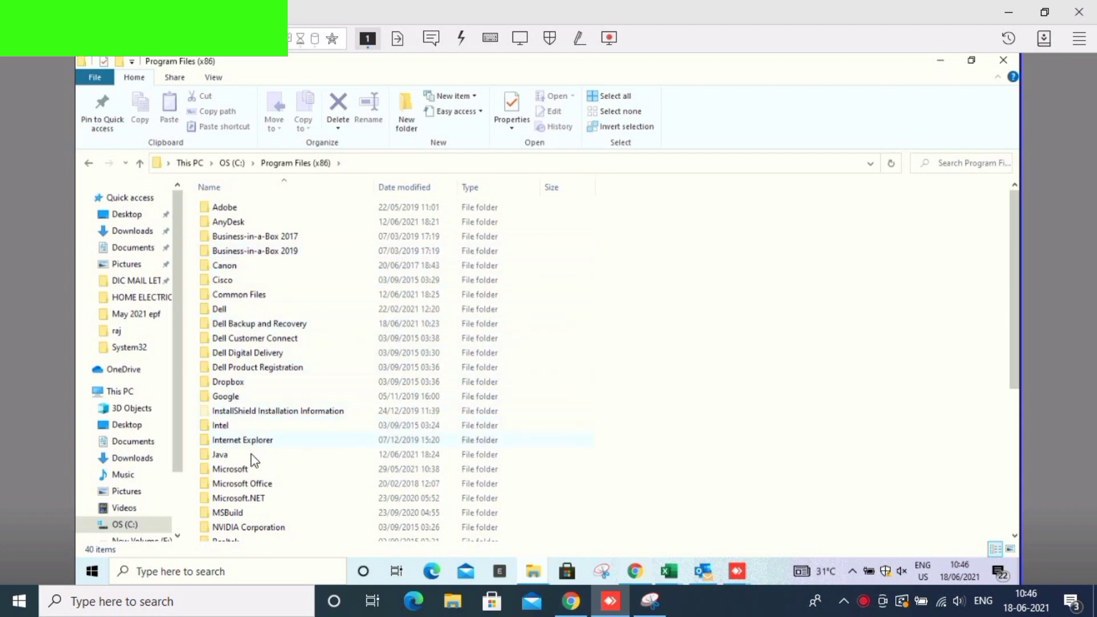
scroll(252, 505, "down", 1)
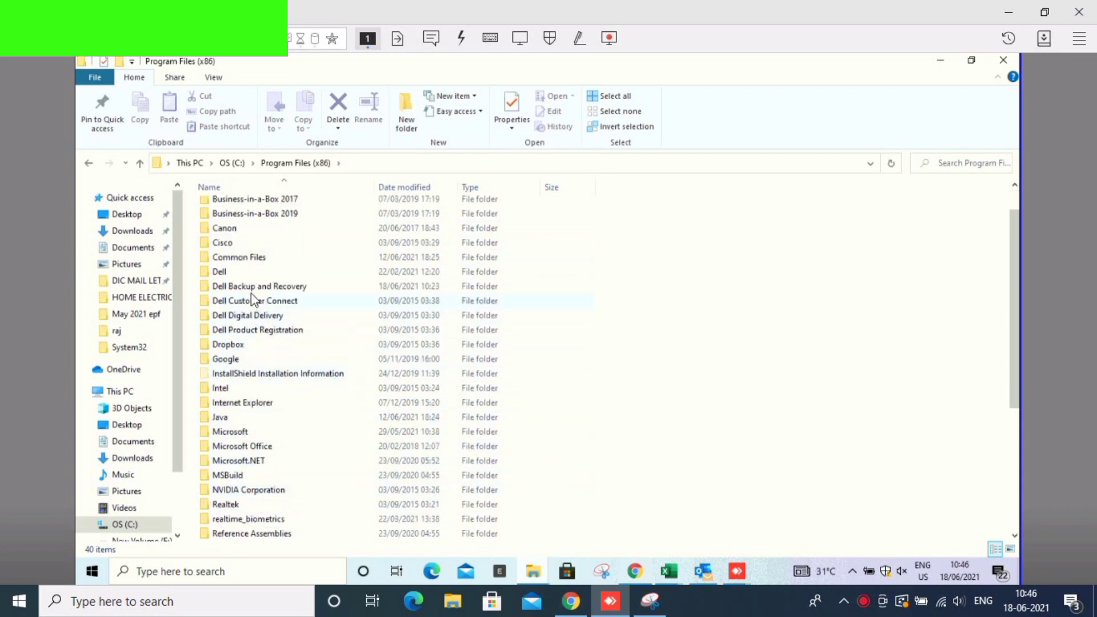
left_click(146, 523)
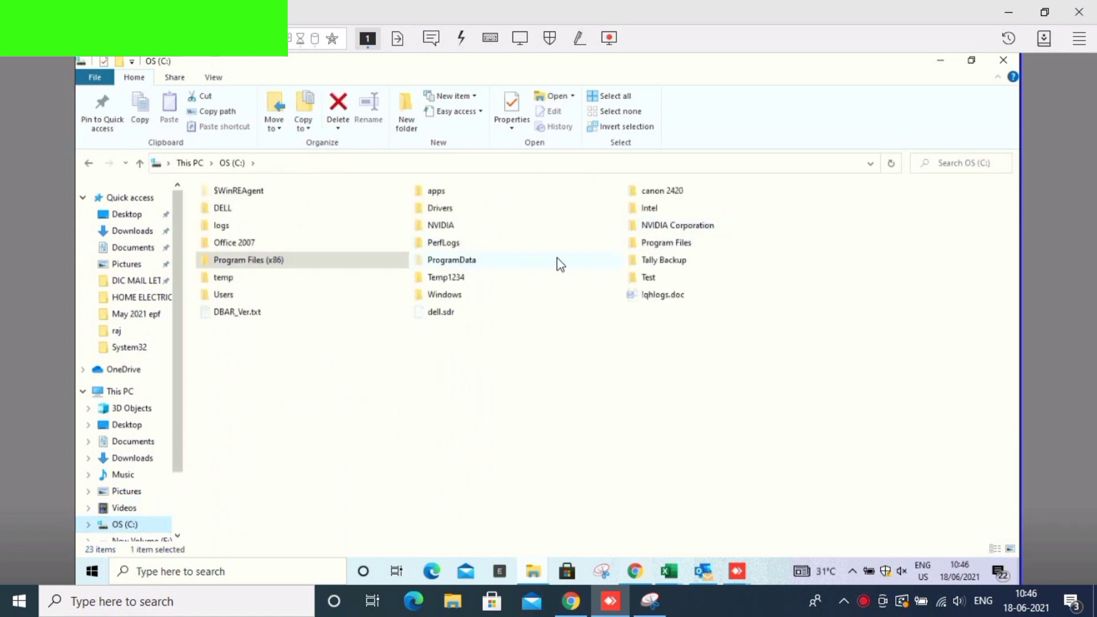
double_click(651, 242)
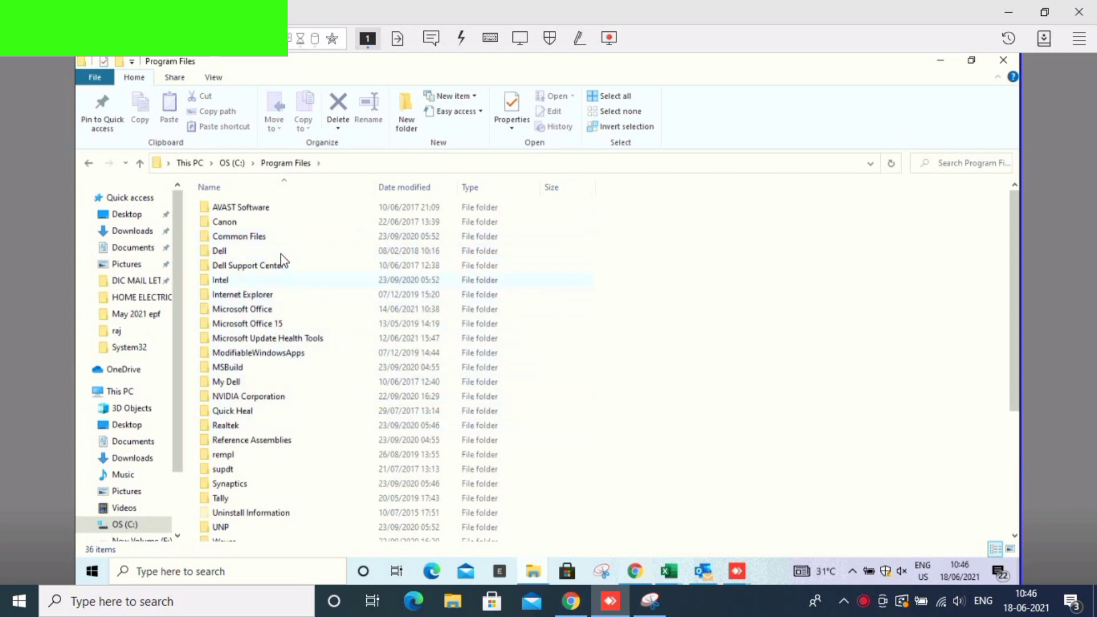
scroll(253, 474, "down", 2)
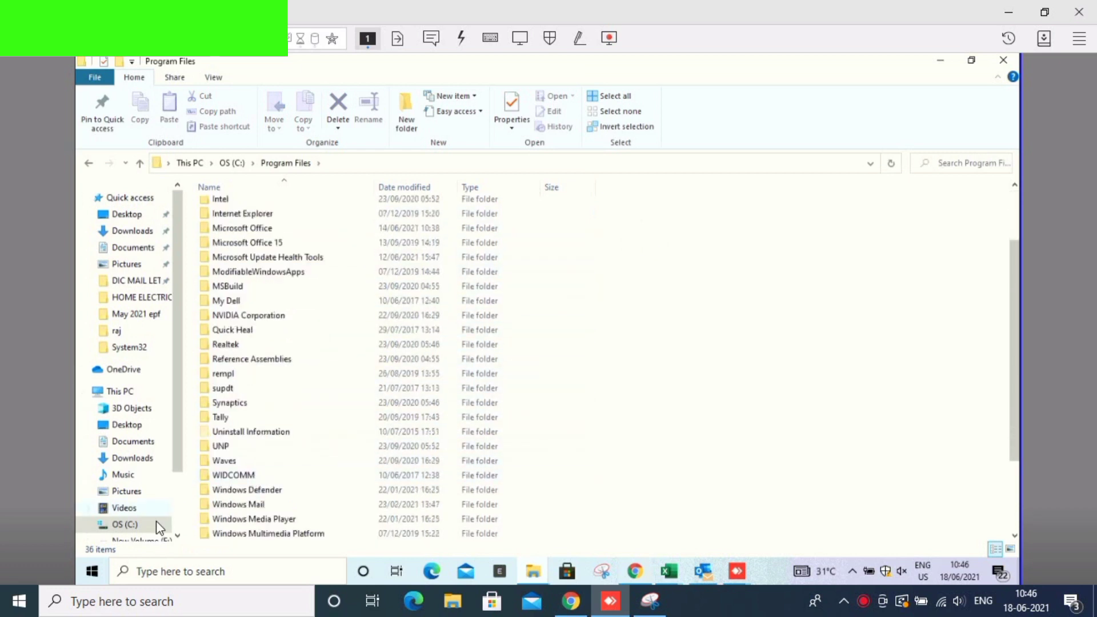
left_click(140, 523)
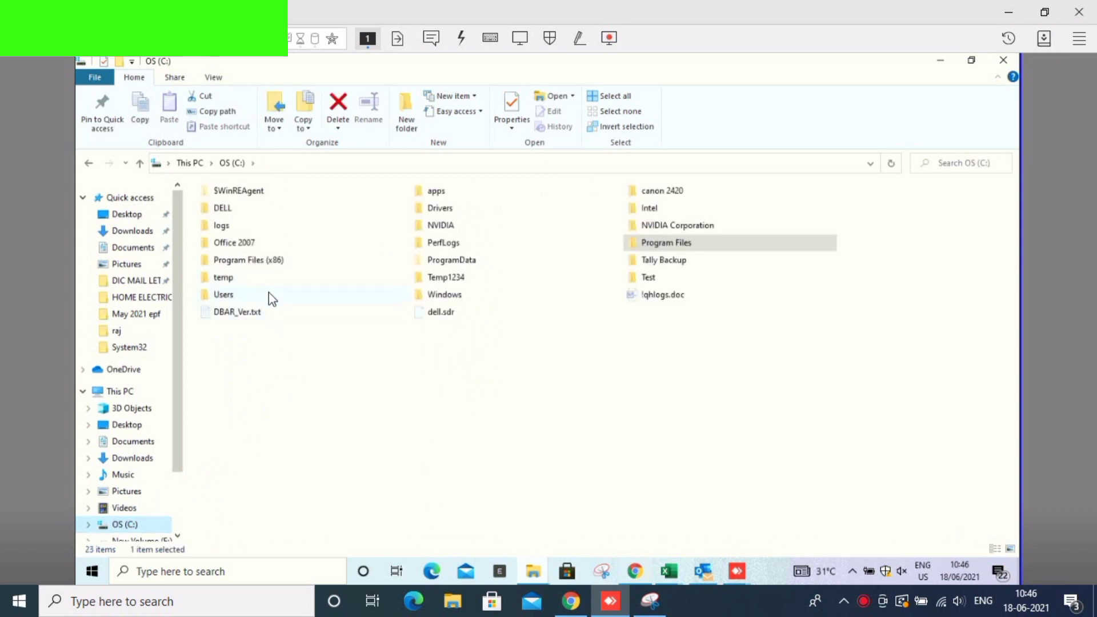
- Extract Firefox Setup 48.0 (3).exe with WinRAR's 'Extract to Firefox Setup 48.0 (3)\', approving the UAC prompt
double_click(270, 293)
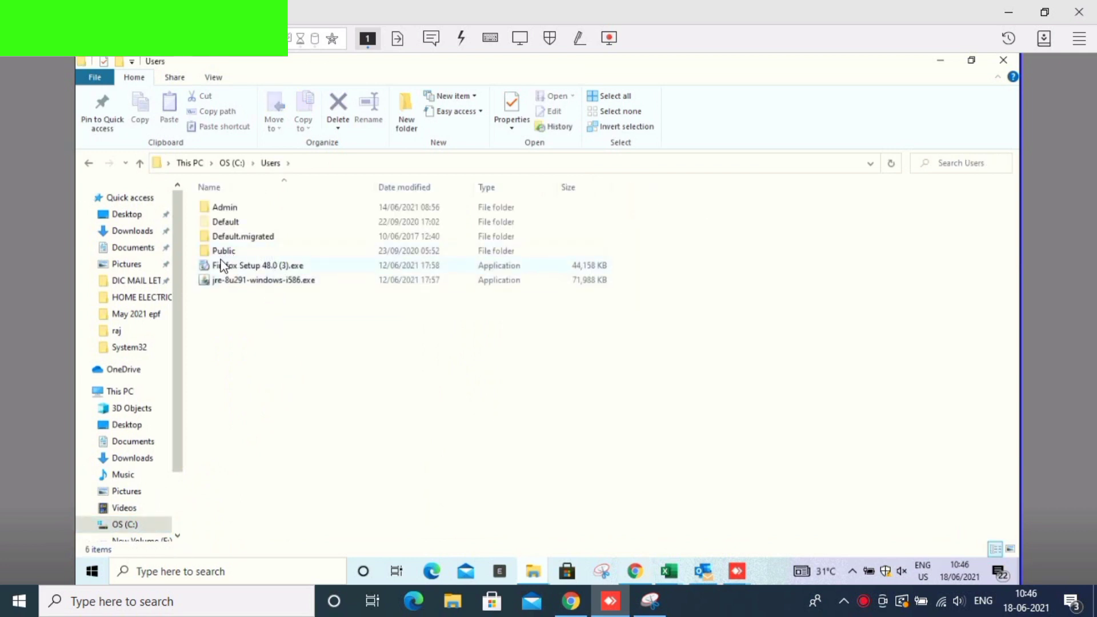
left_click(223, 266)
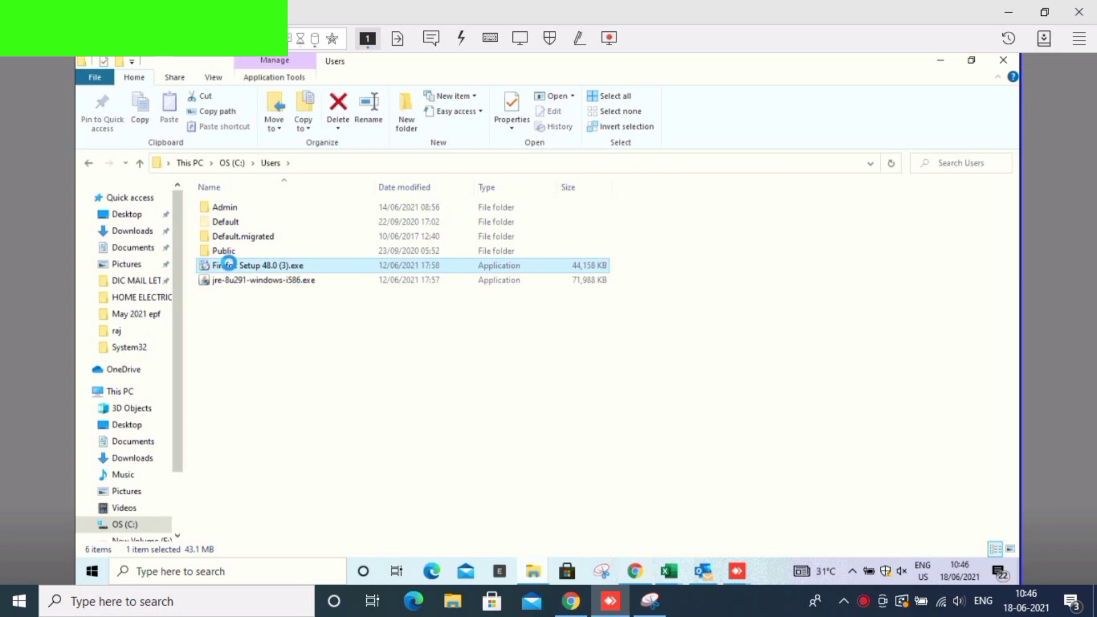
right_click(229, 265)
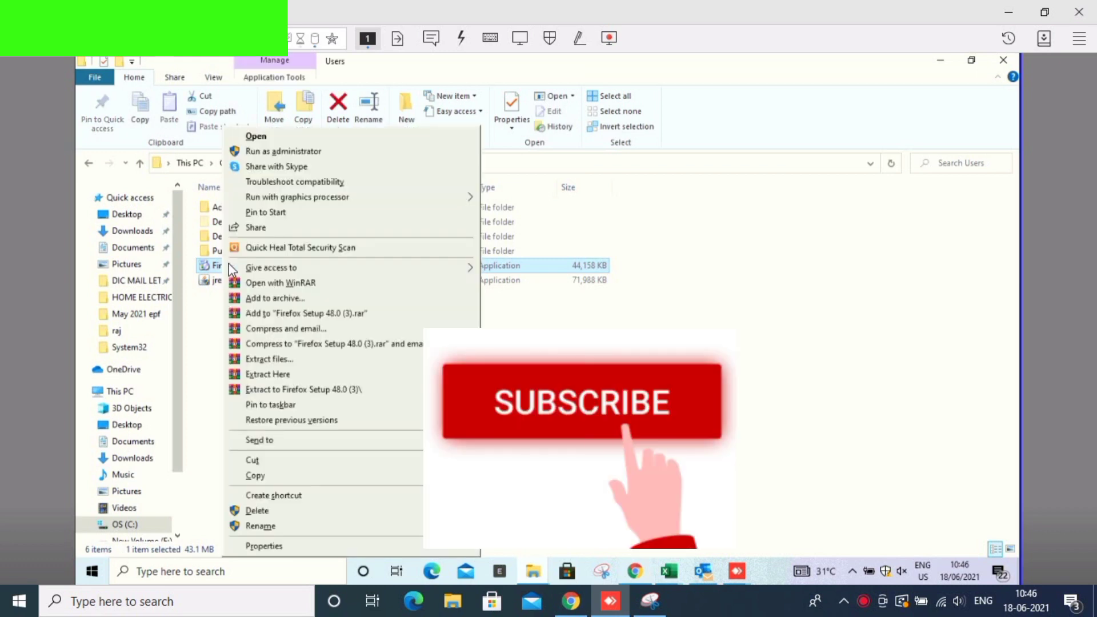
left_click(257, 391)
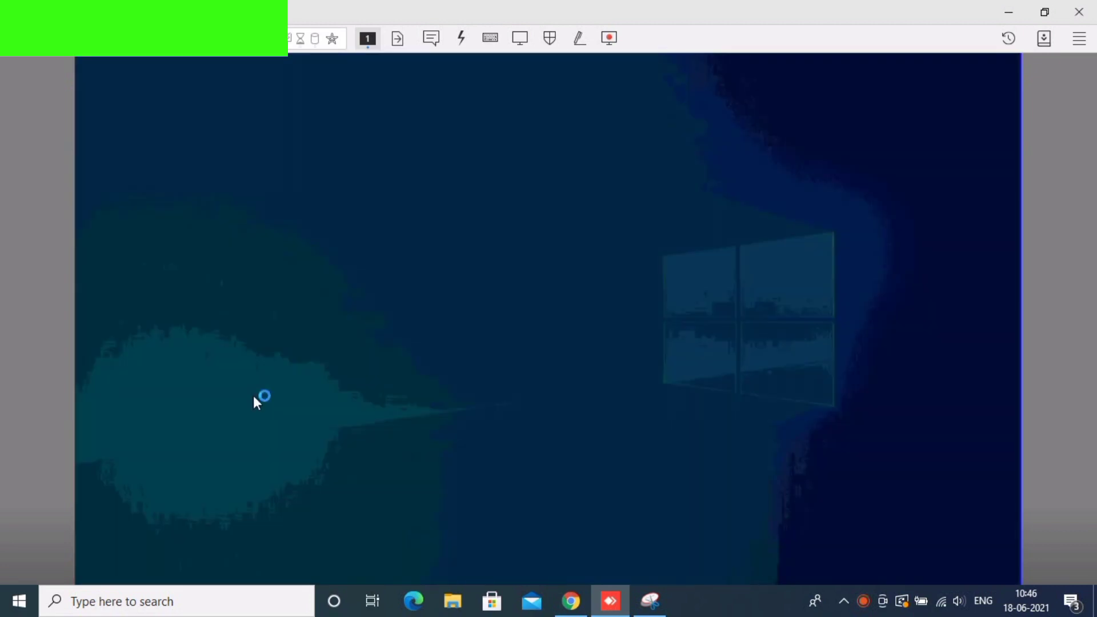
left_click(440, 400)
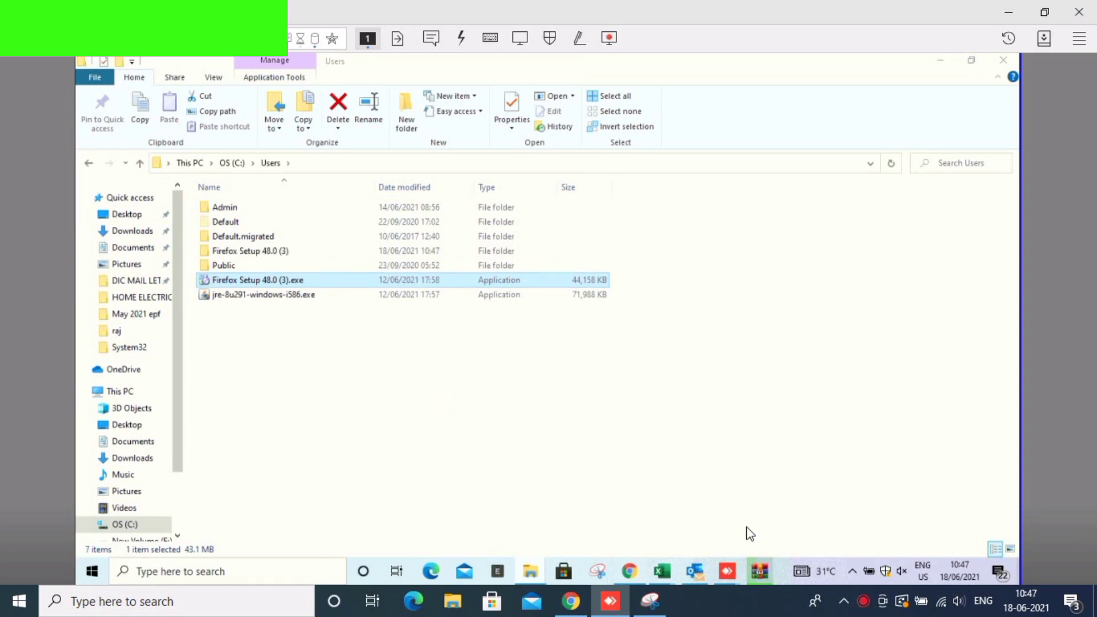
left_click(761, 573)
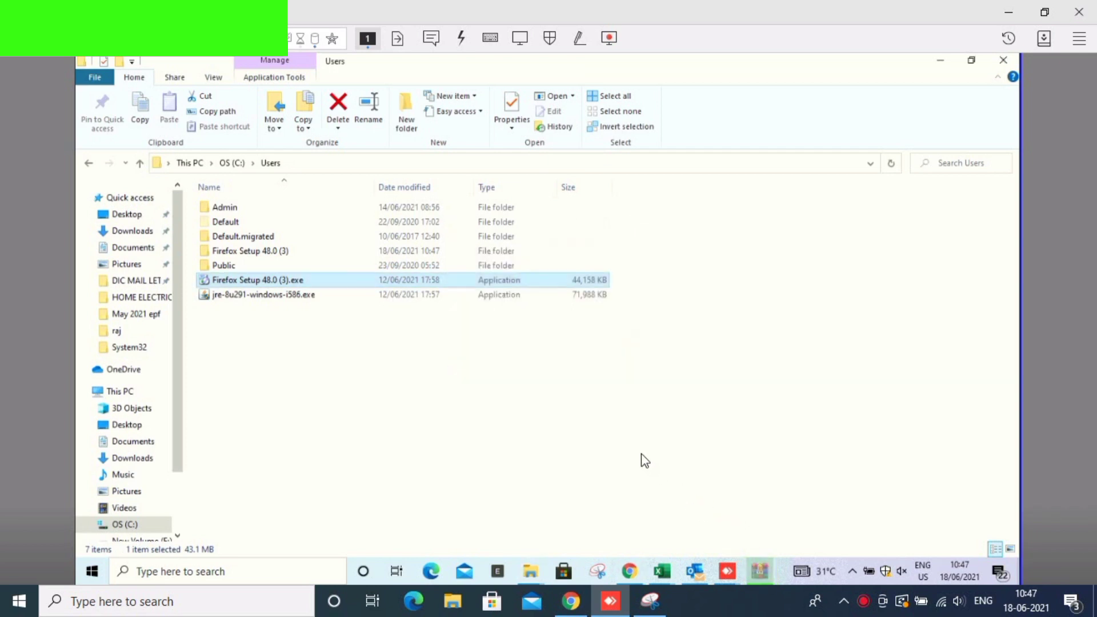
- Send firefox.exe from the extracted core folder to the Desktop as a shortcut
double_click(290, 251)
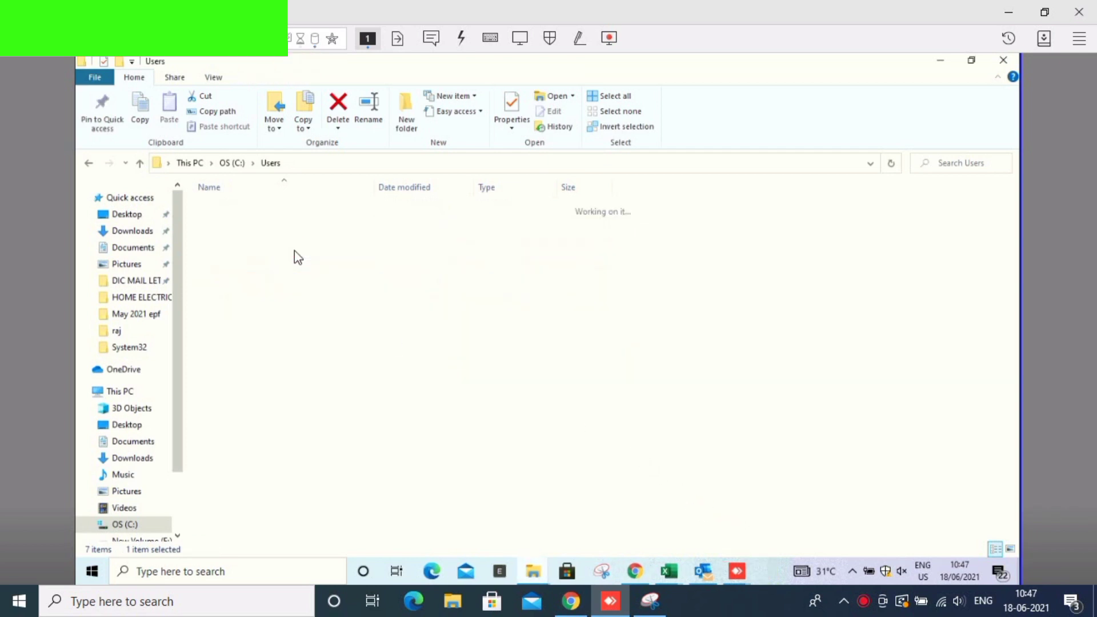
double_click(242, 207)
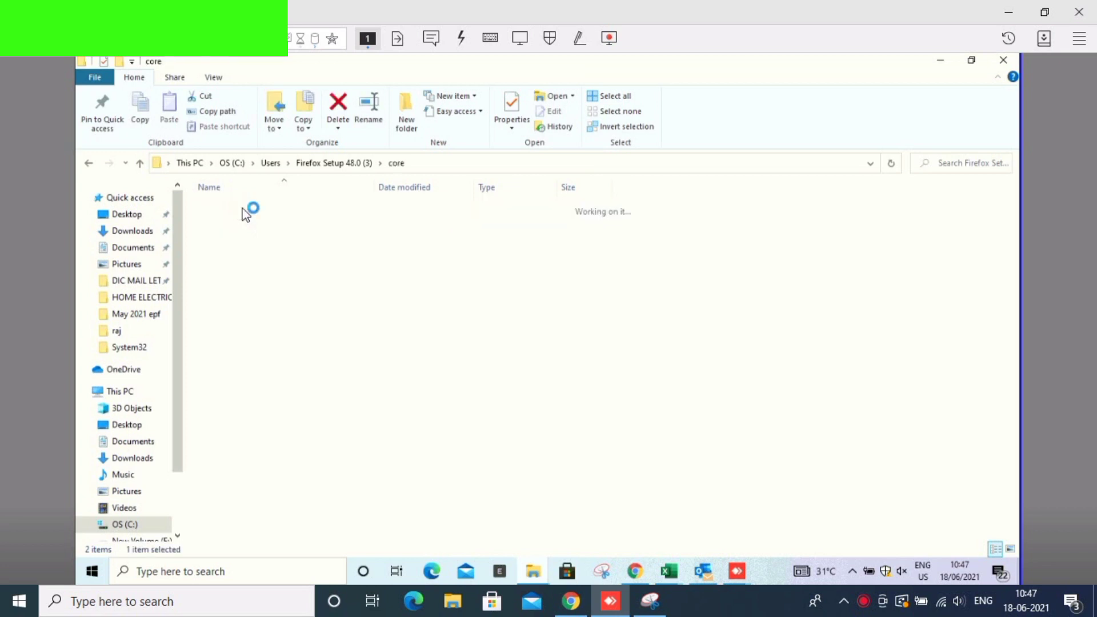
left_click(233, 395)
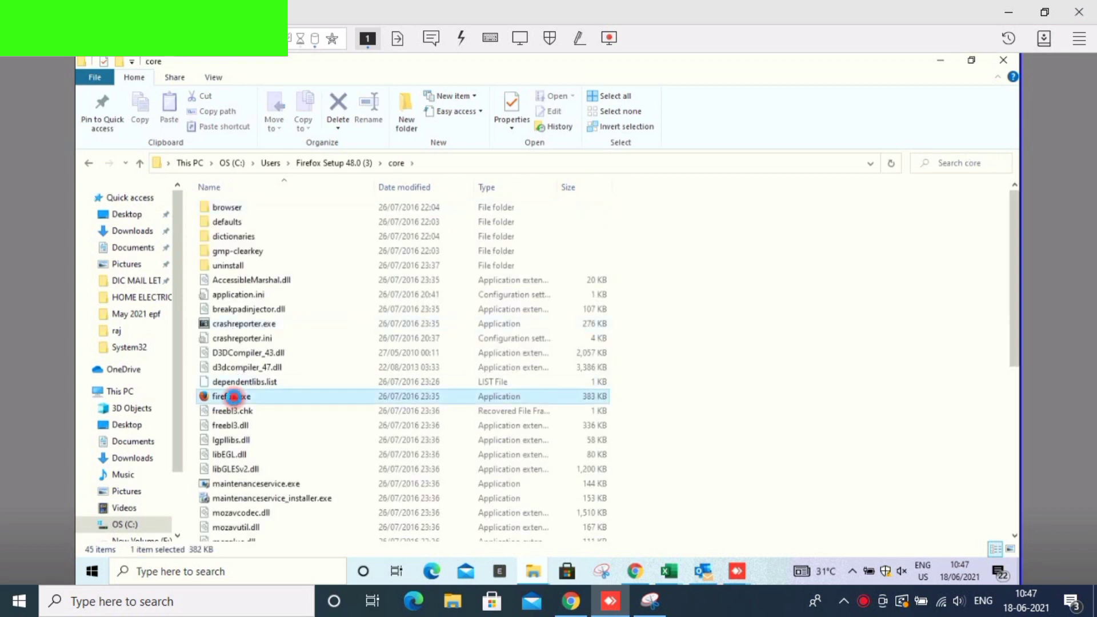
right_click(233, 396)
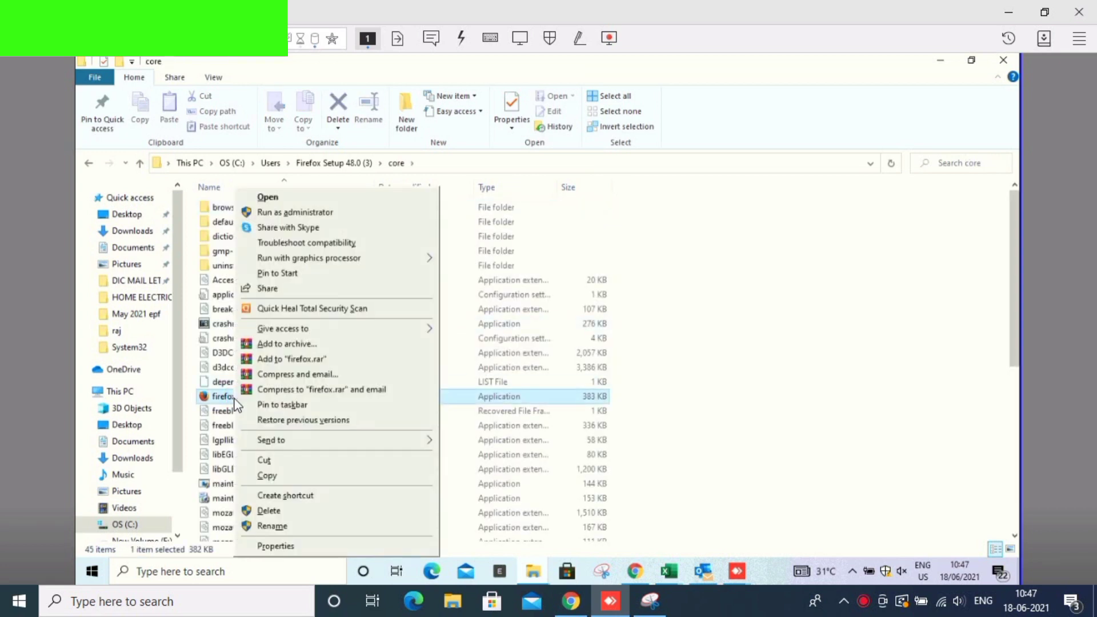
mouse_move(337, 441)
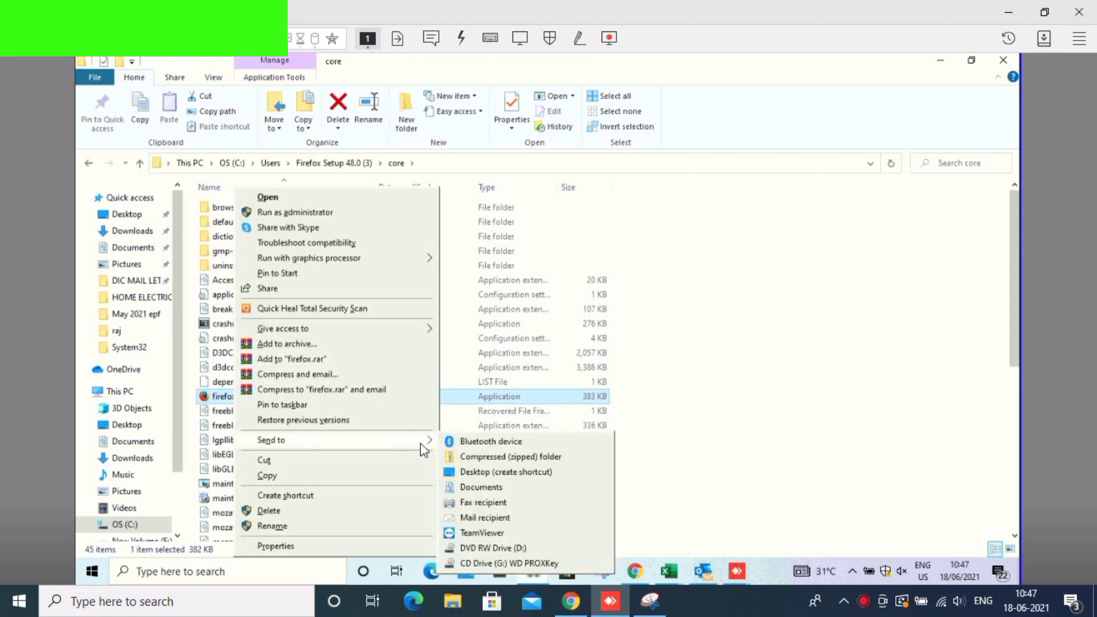
left_click(490, 471)
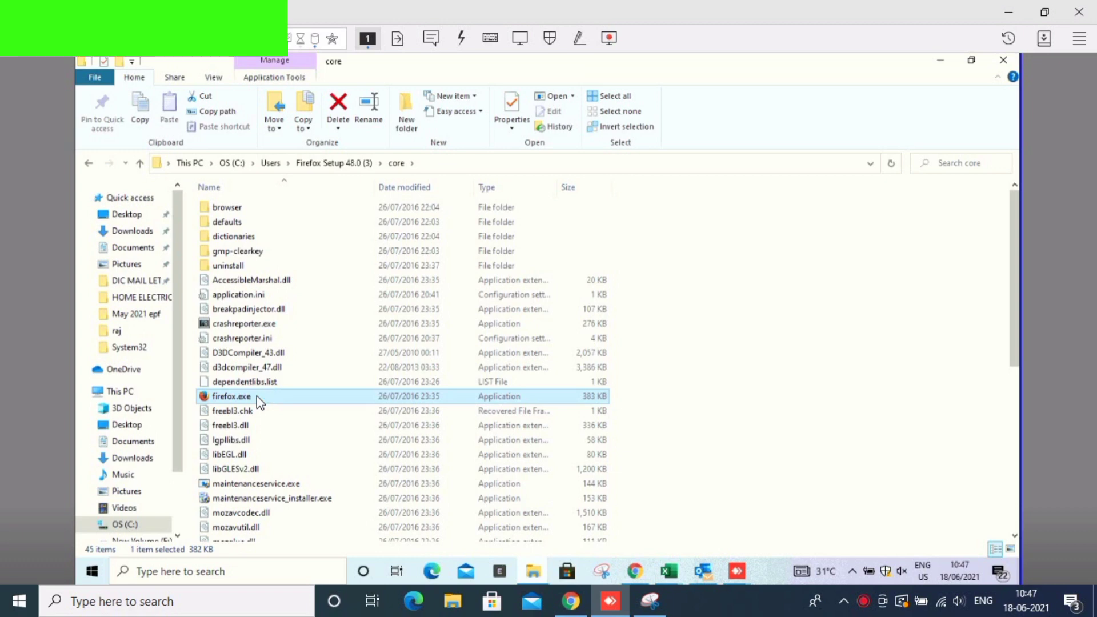
- Launch the extracted firefox.exe, skip importing browser data, and close File Explorer
double_click(256, 396)
left_click(455, 315)
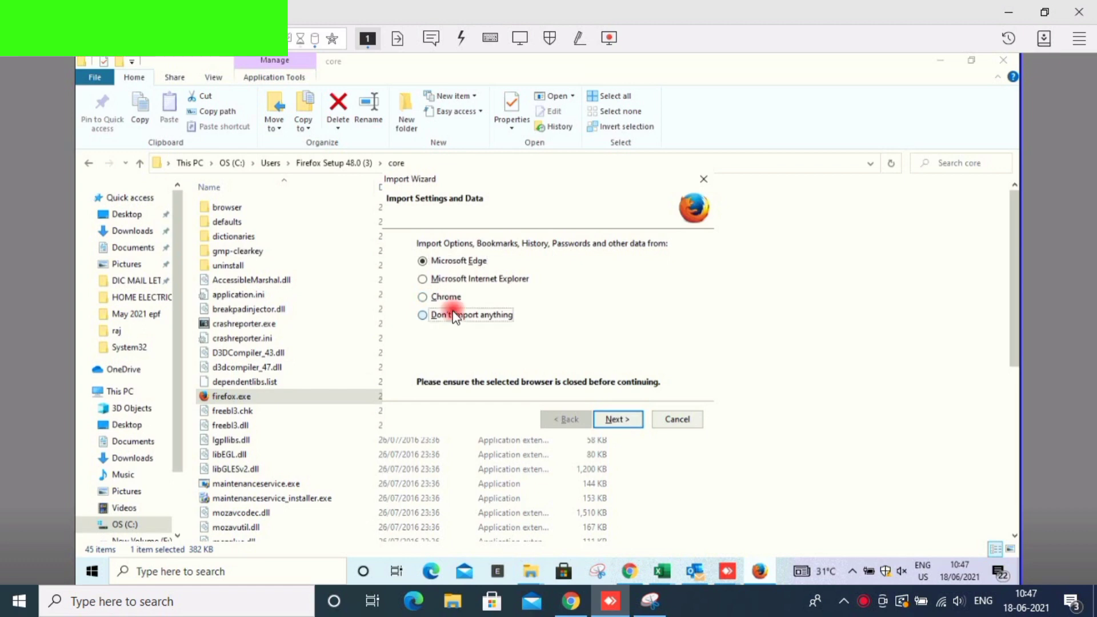
left_click(625, 418)
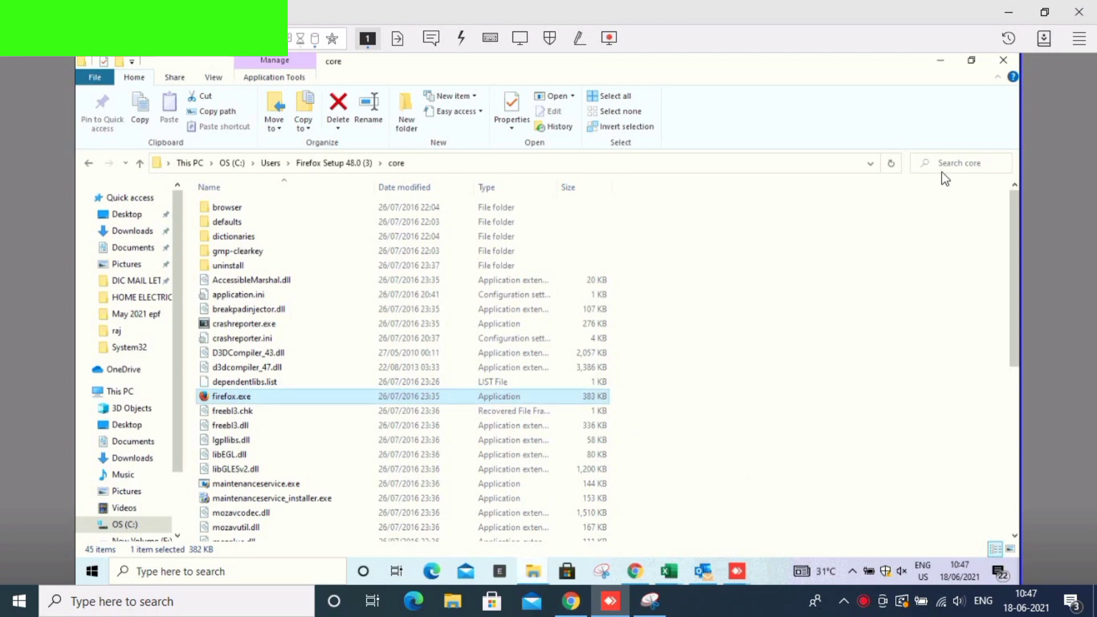
left_click(1002, 60)
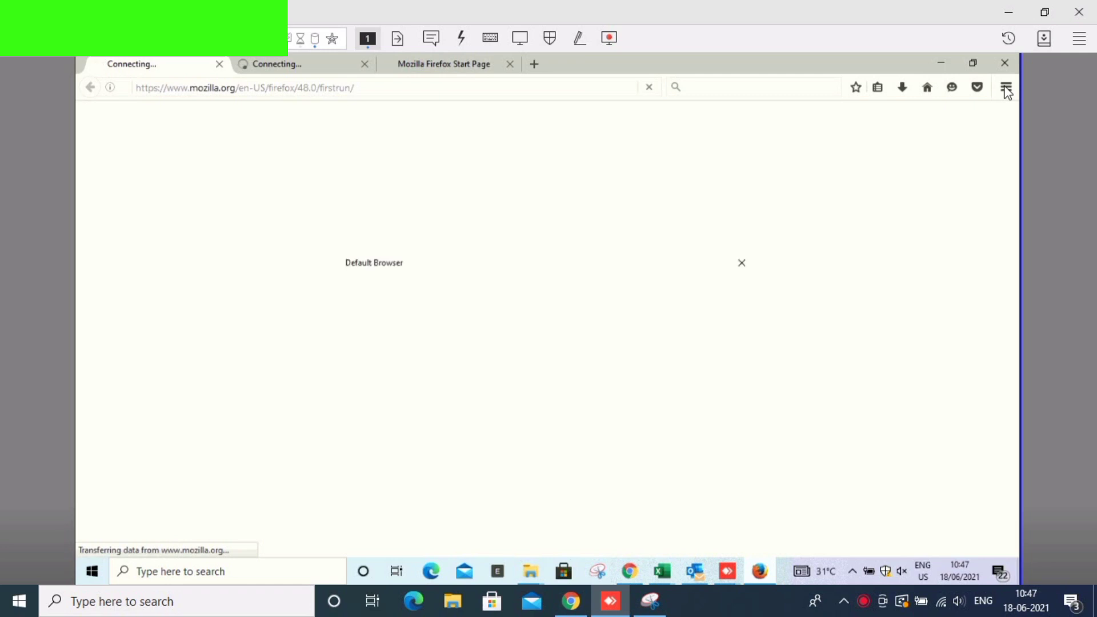
- Choose 'Not now' on the default-browser prompt, then open Options from the ☰ menu
left_click(621, 336)
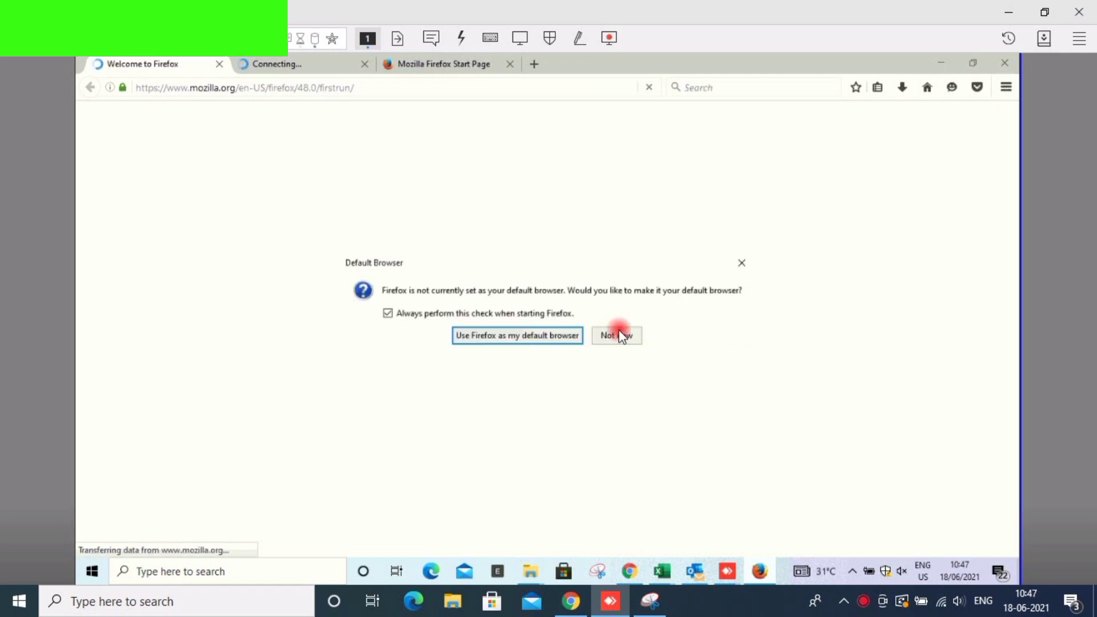
left_click(622, 336)
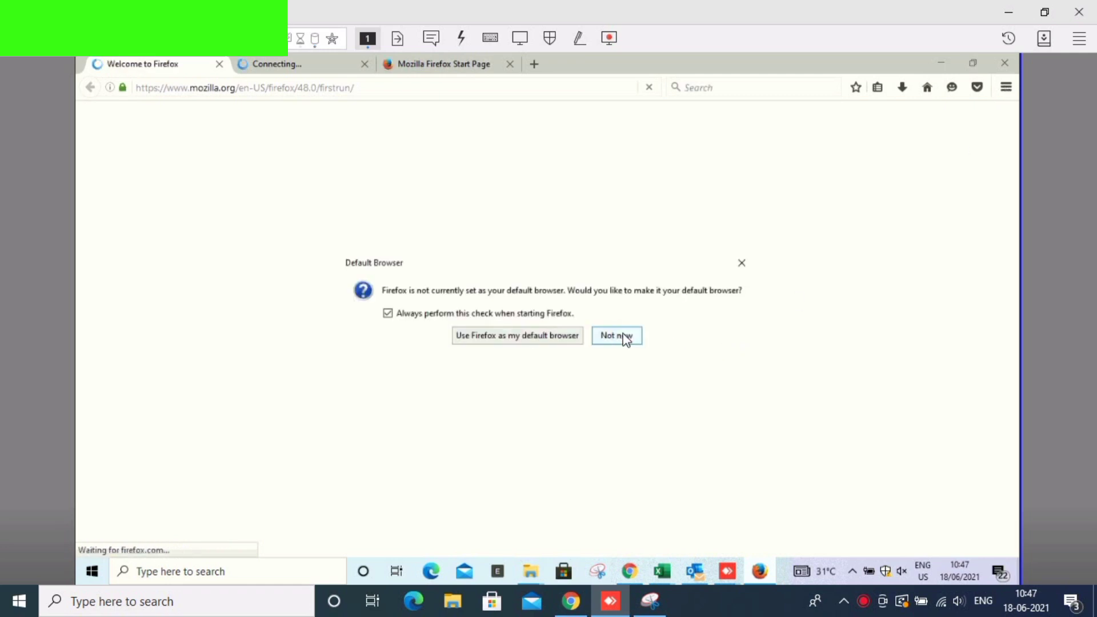
left_click(1006, 87)
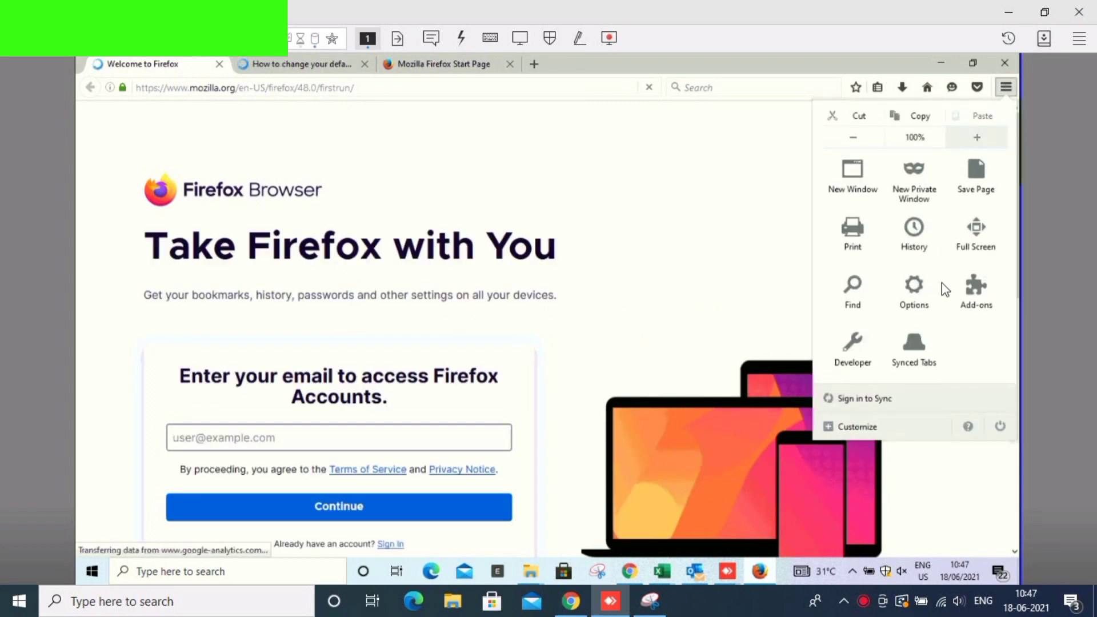
left_click(925, 306)
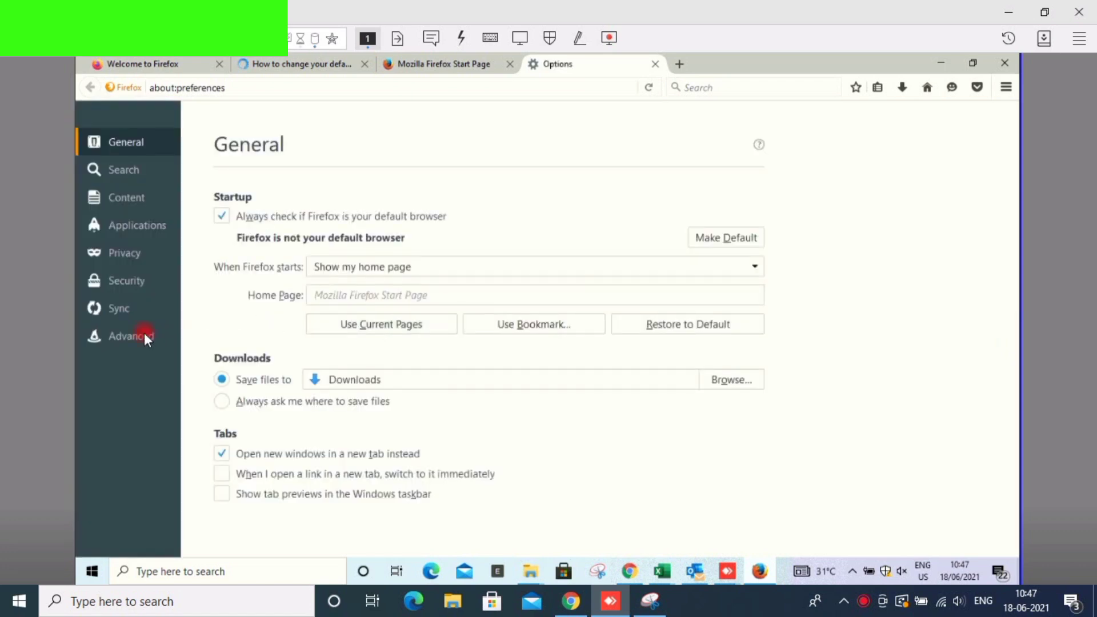
- Set Firefox's Advanced > Update preference to 'Never check for updates'
left_click(143, 336)
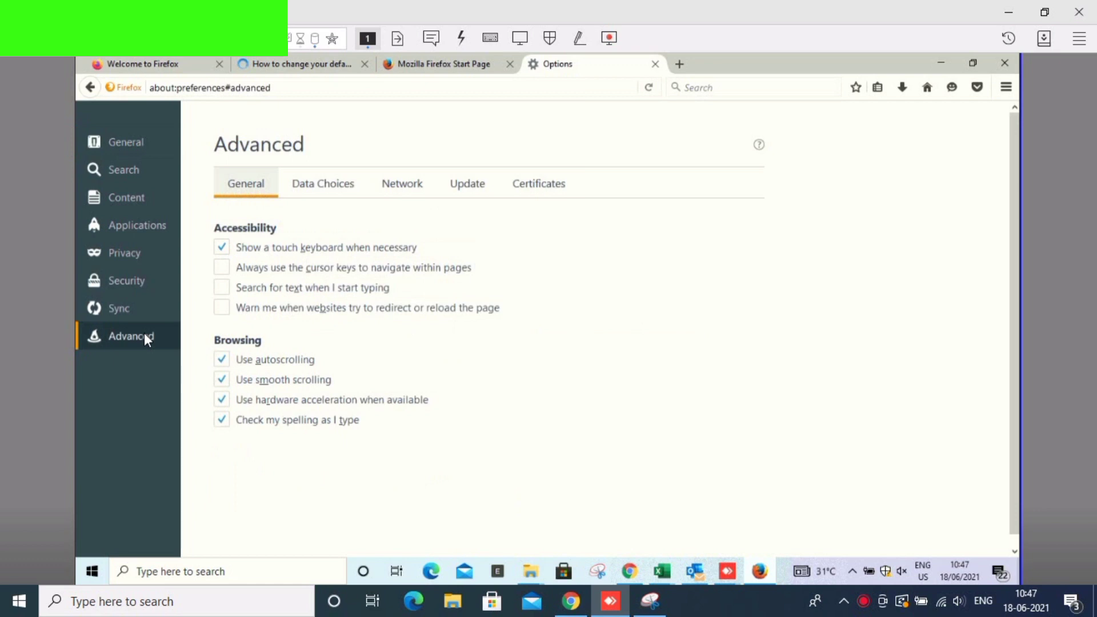
left_click(456, 181)
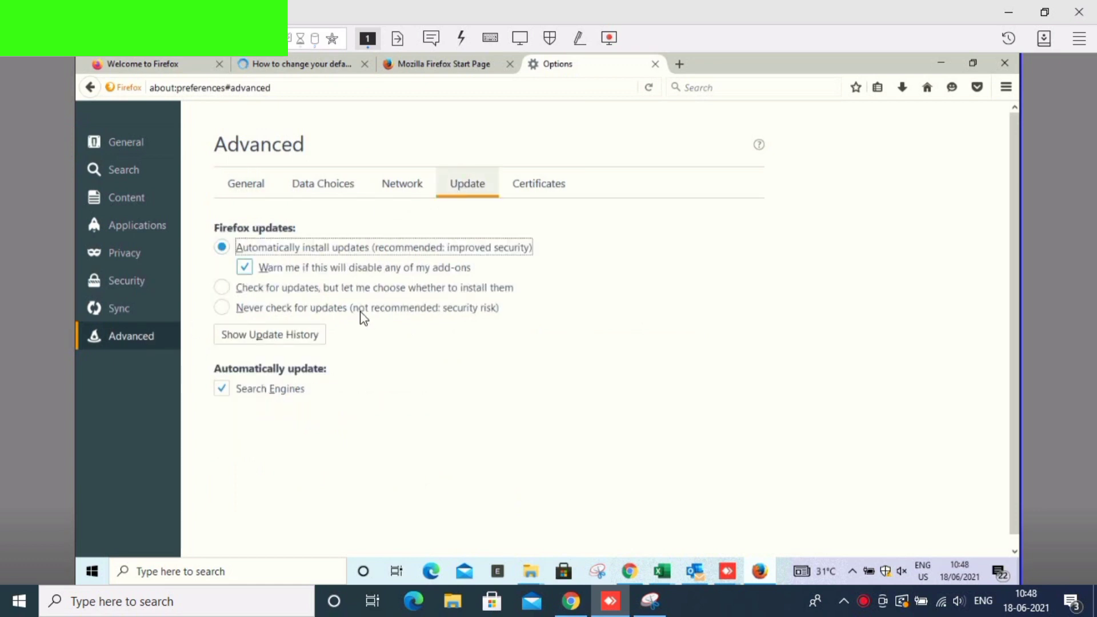
left_click(337, 309)
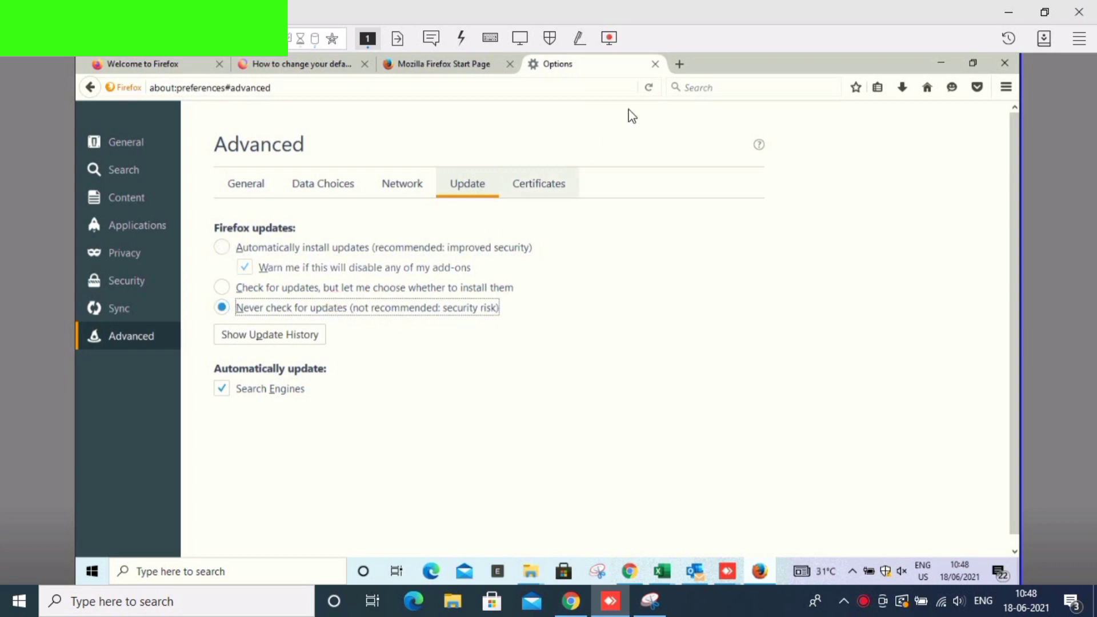
- Close the Welcome, default-browser help and Start Page tabs, then open the Add-ons Manager
left_click(219, 64)
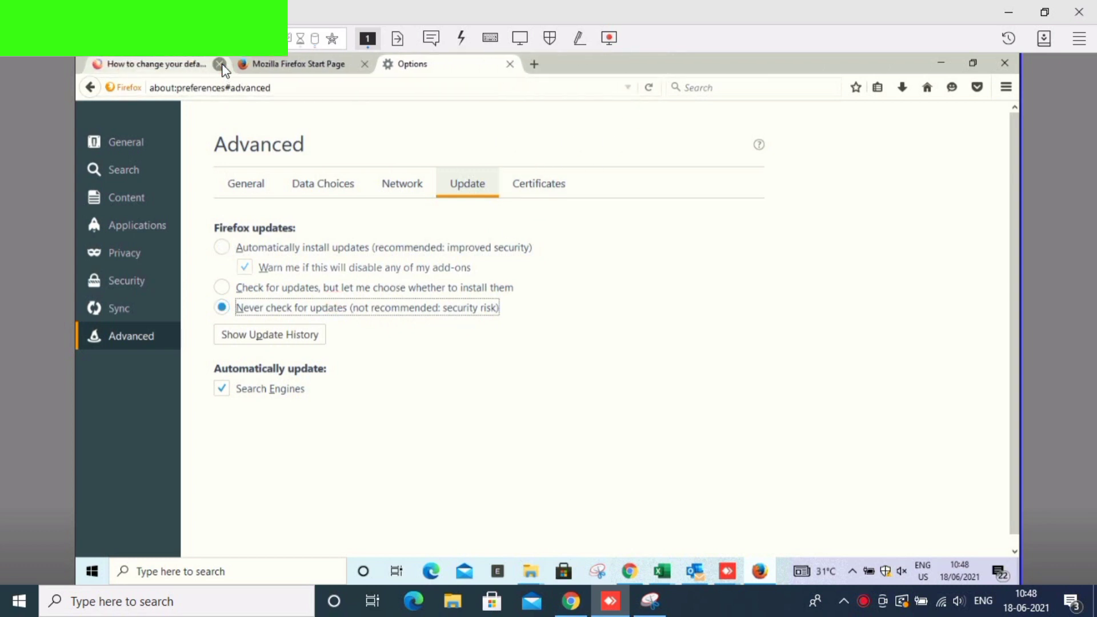
left_click(218, 64)
left_click(219, 64)
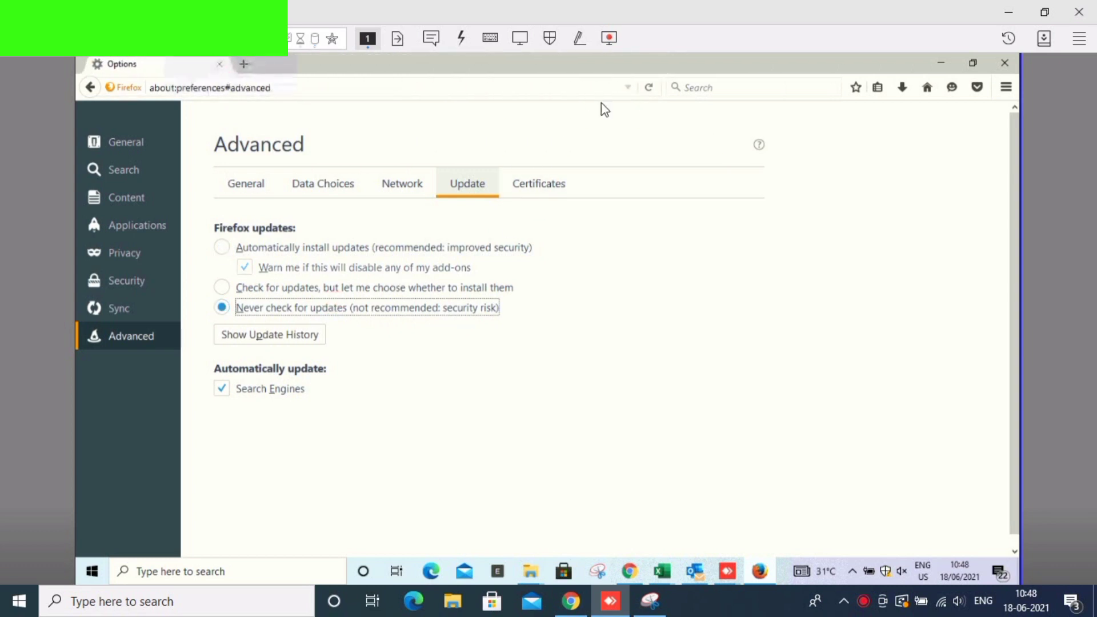
left_click(1005, 88)
left_click(983, 293)
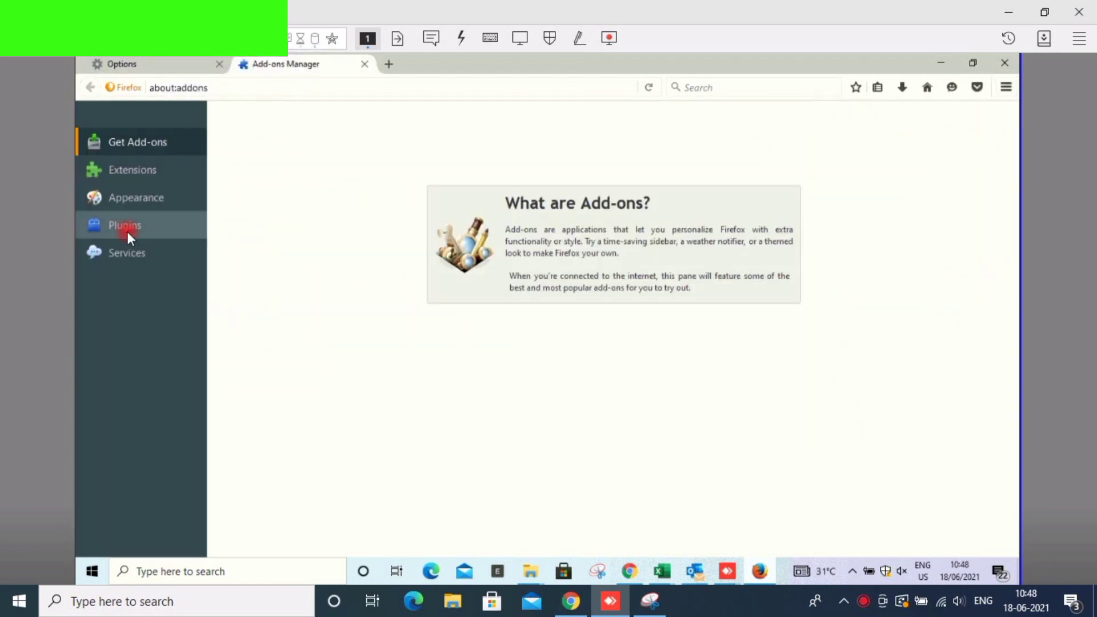
- Set the Java(TM) Platform SE 8 U291 plugin to Always Activate, then close the Add-ons Manager
left_click(126, 227)
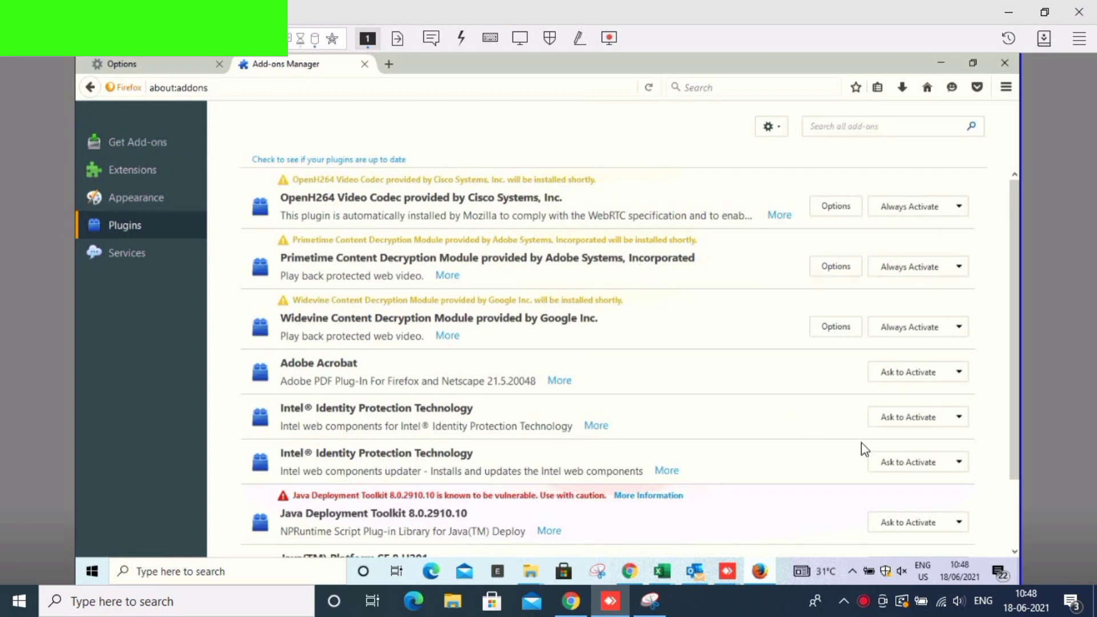
scroll(891, 466, "down", 2)
left_click(922, 452)
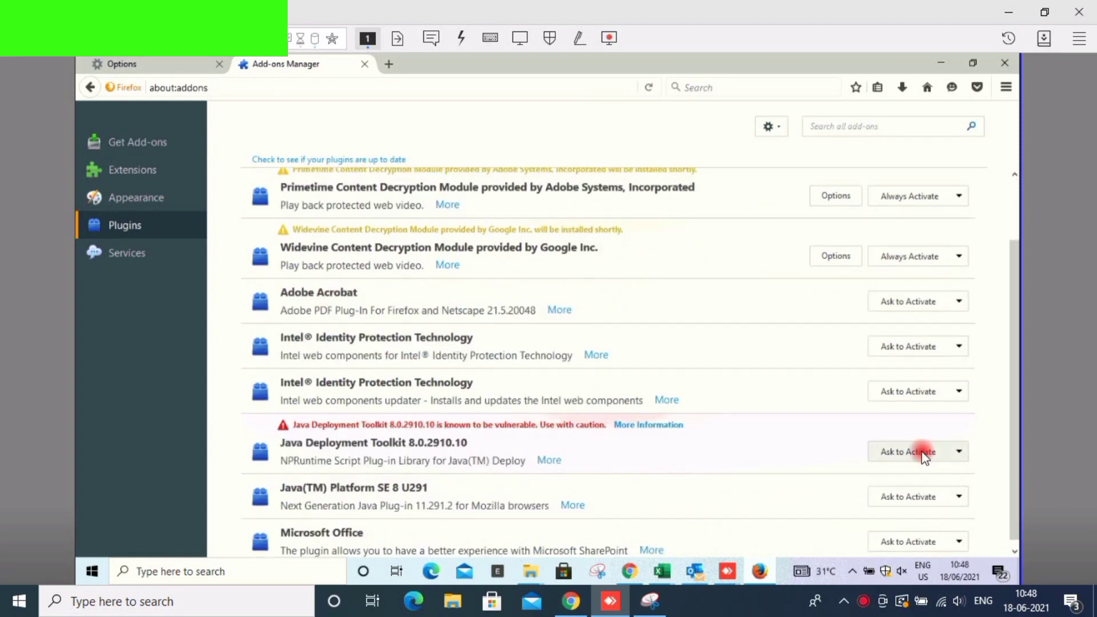
left_click(920, 451)
left_click(912, 495)
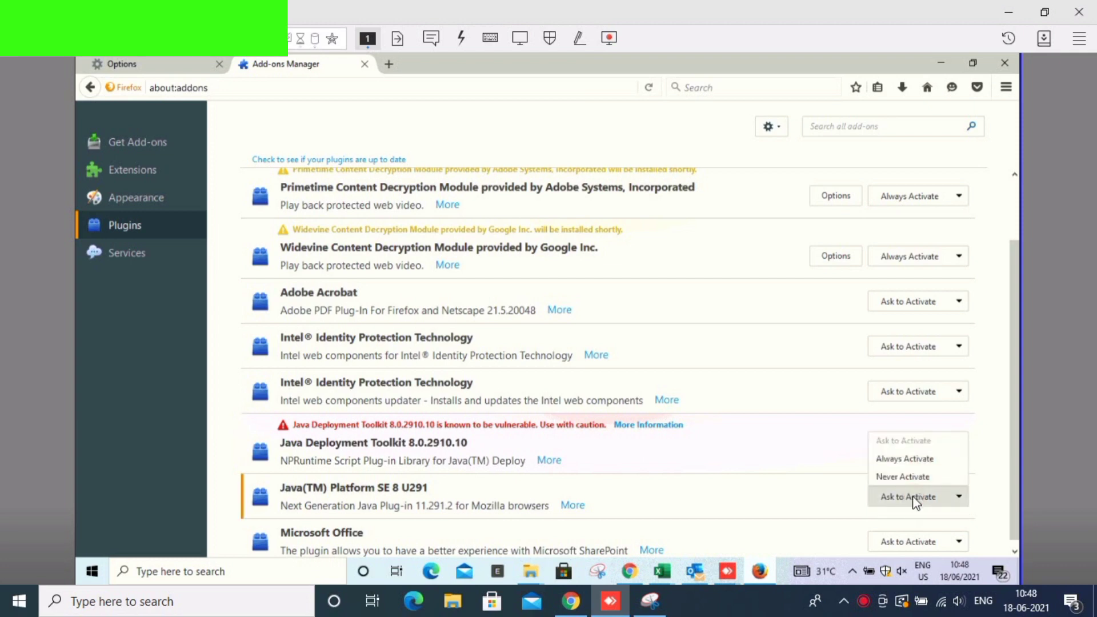
left_click(912, 460)
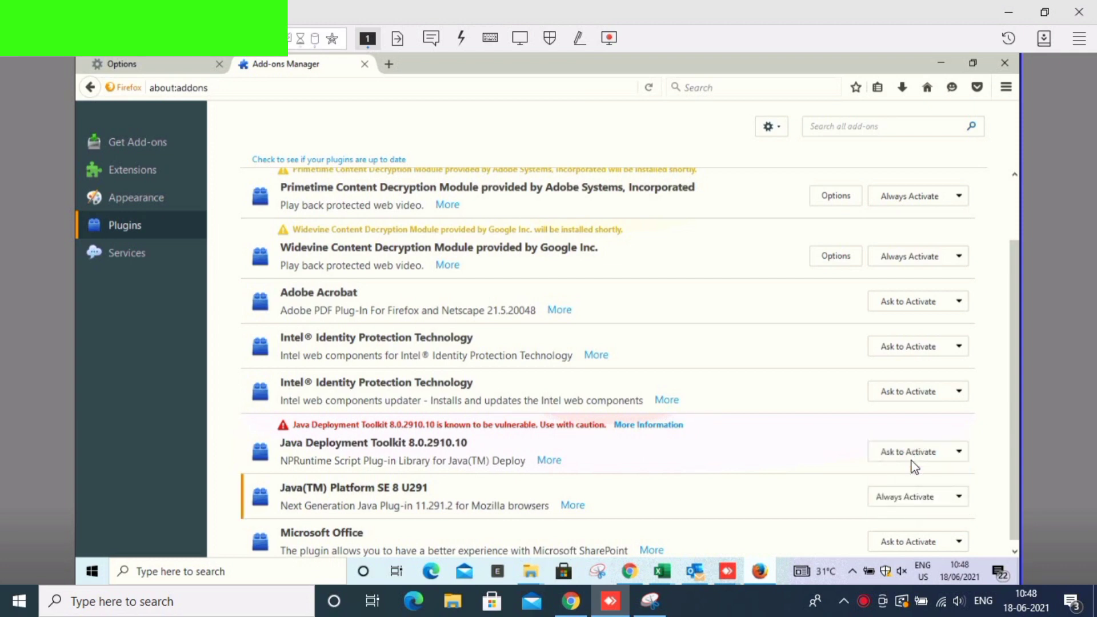
left_click(364, 63)
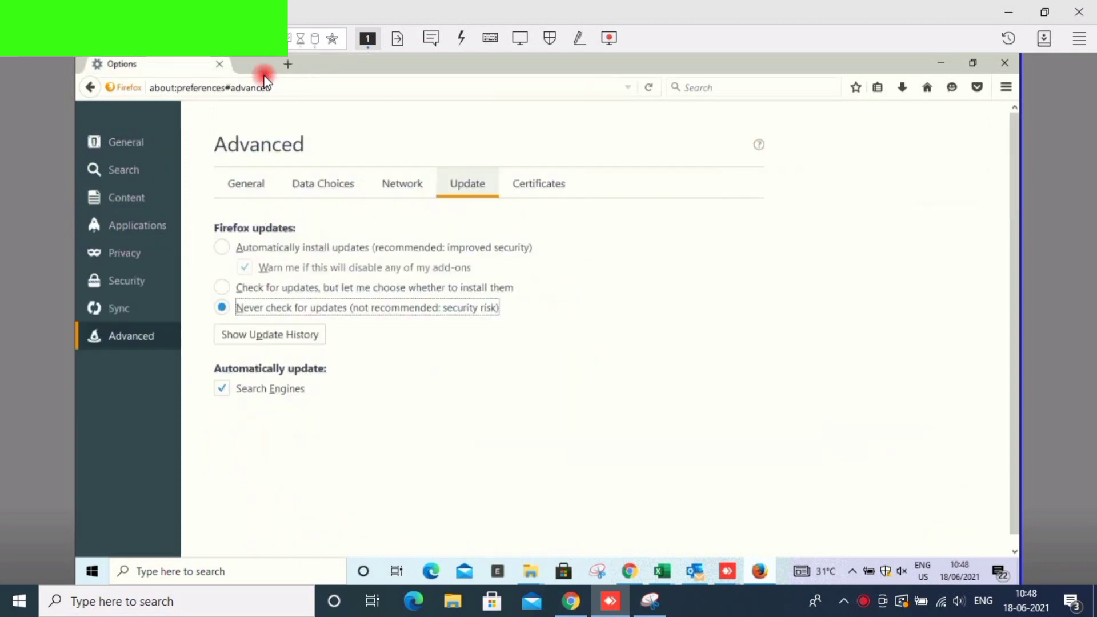
- Search 'unified portal' in a new tab to reach the EPFO Unified Portal home page
double_click(242, 66)
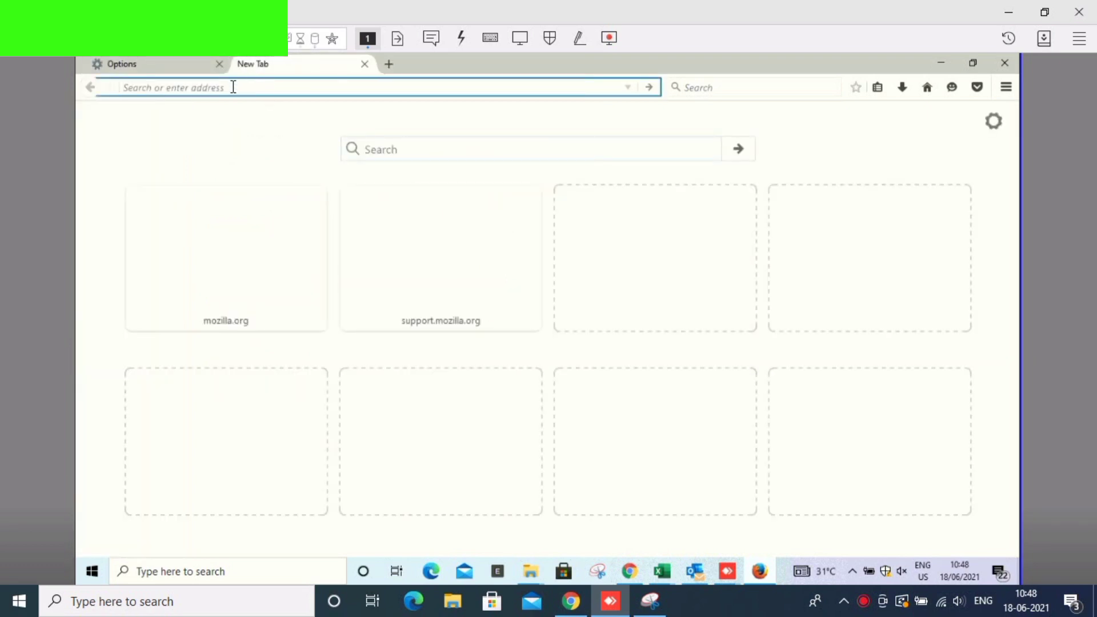
type("unifi")
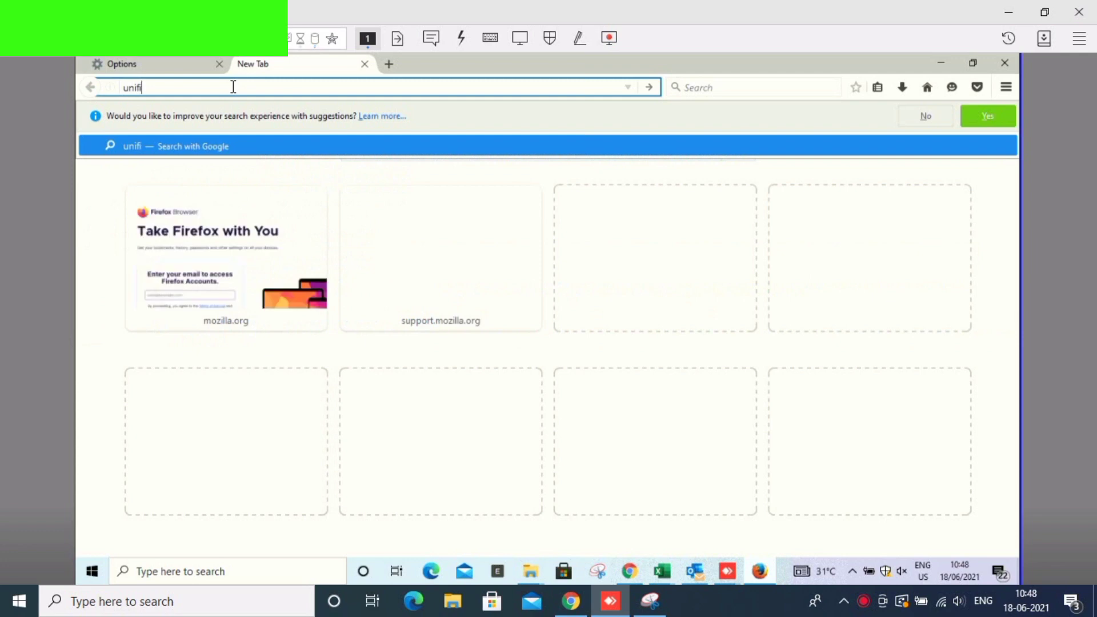
type("ed porta")
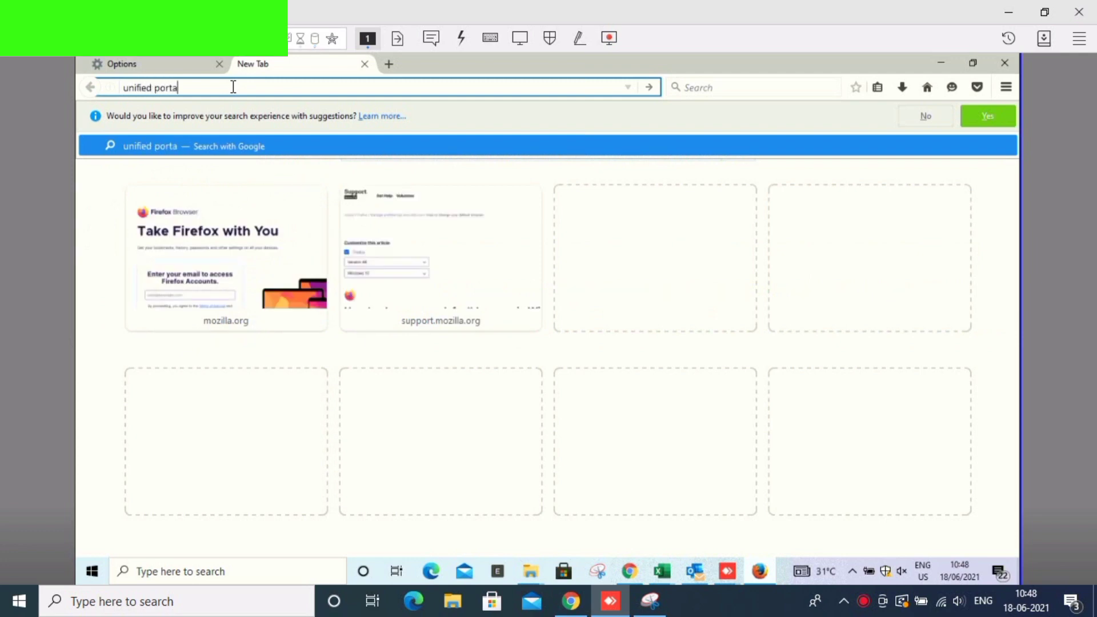
type("l")
key("Return")
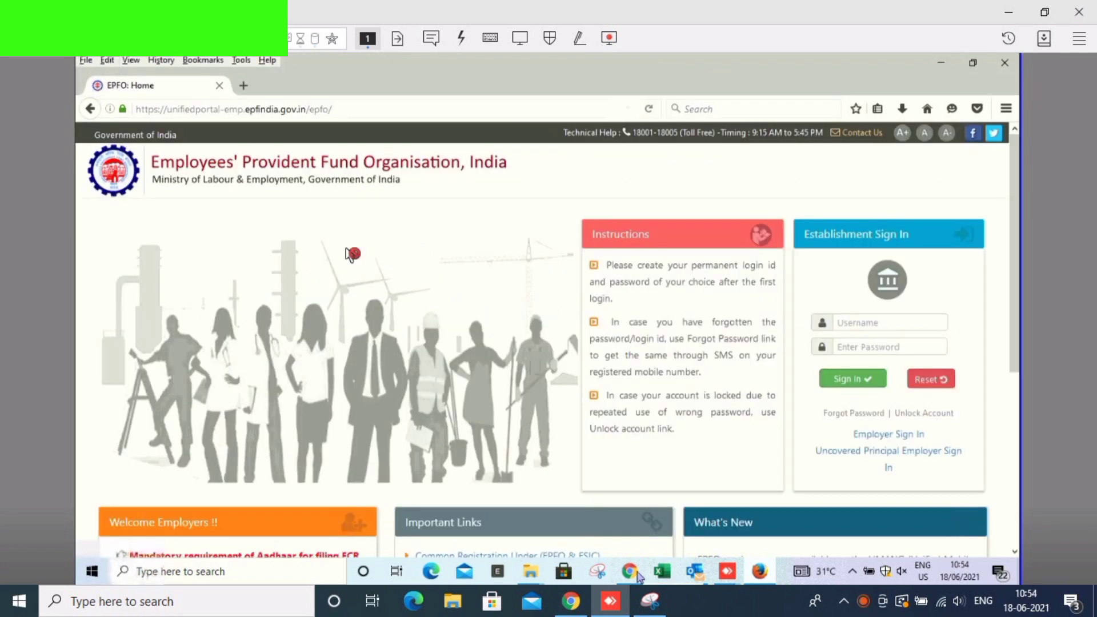
- Verify in the Add-ons Manager plugin list that Java is Always Activate, then return to EPFO
left_click(1005, 108)
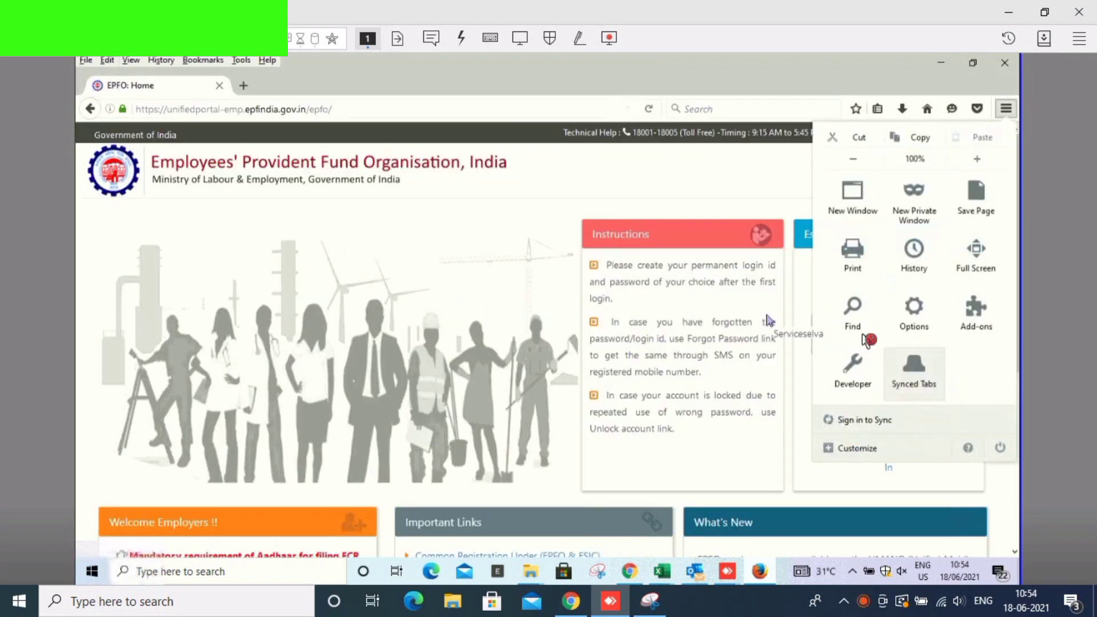
left_click(975, 311)
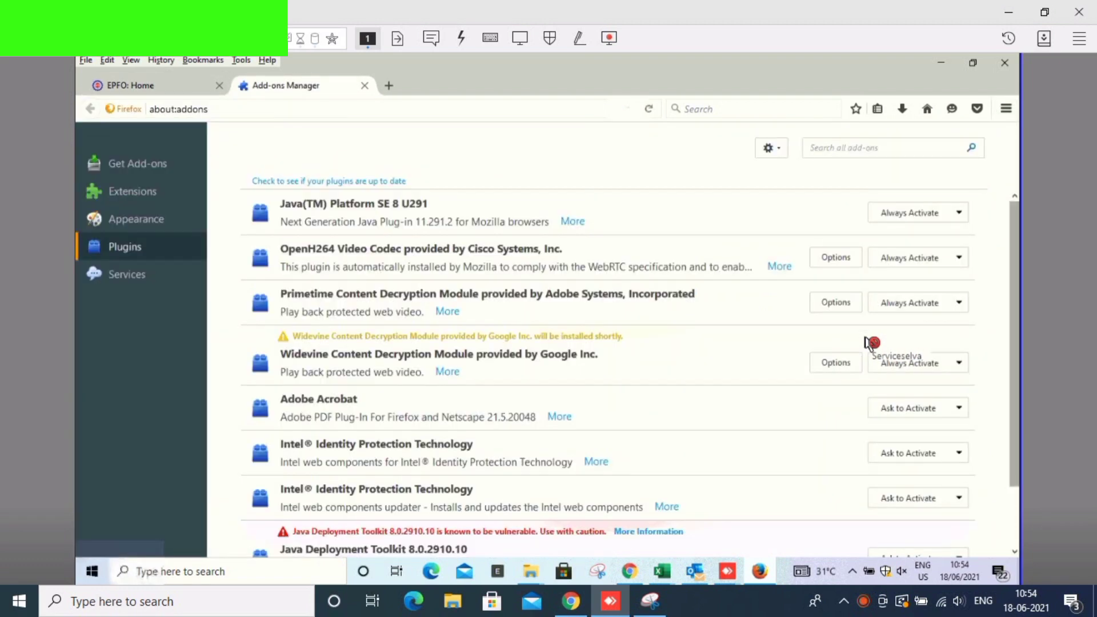
scroll(866, 342, "down", 2)
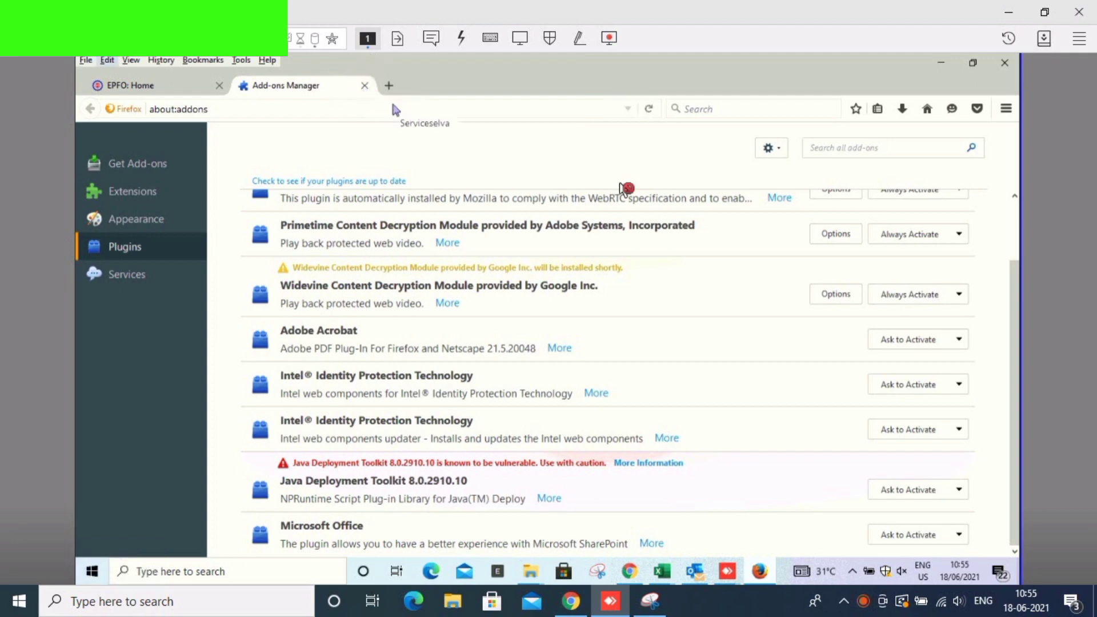
key("ctrl+Tab")
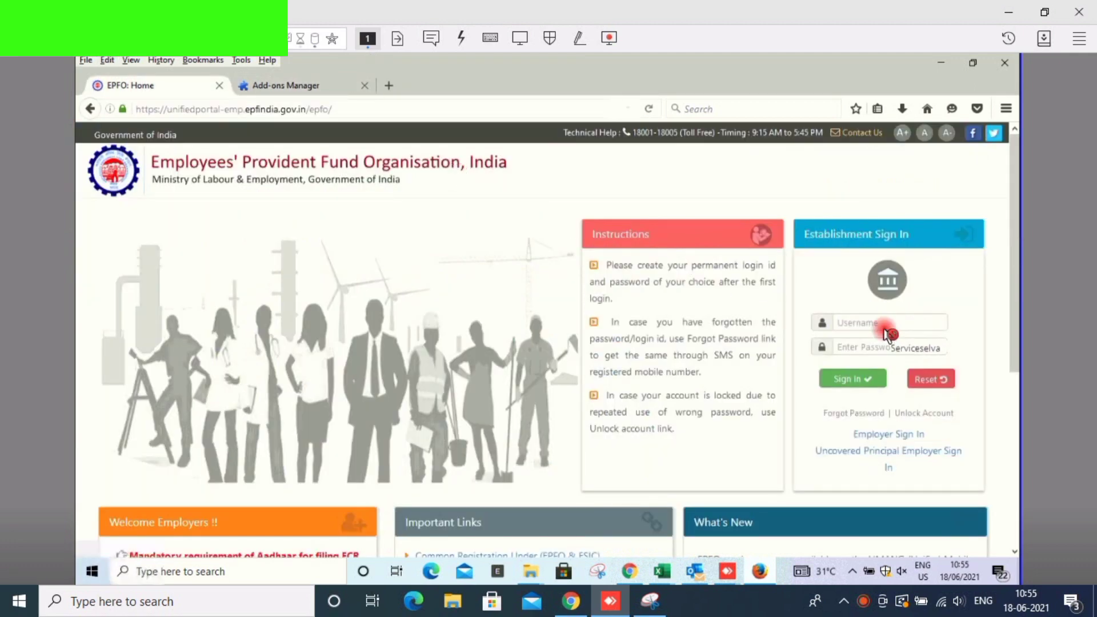
- Begin typing the establishment login id into the Establishment Sign In username field
left_click(885, 329)
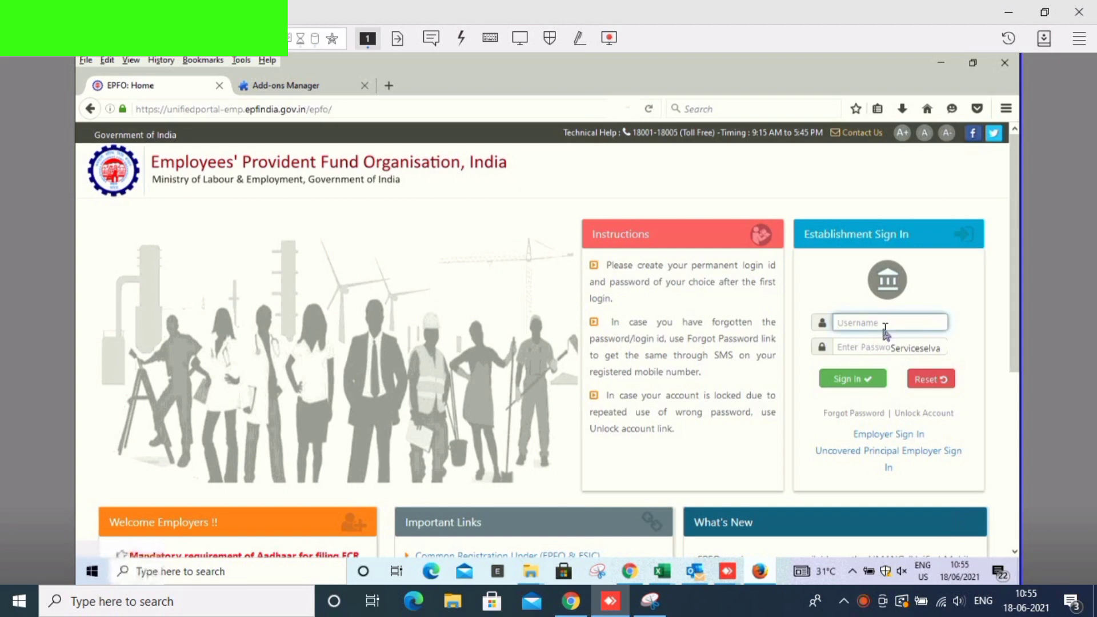
left_click(885, 330)
type("MRMRT")
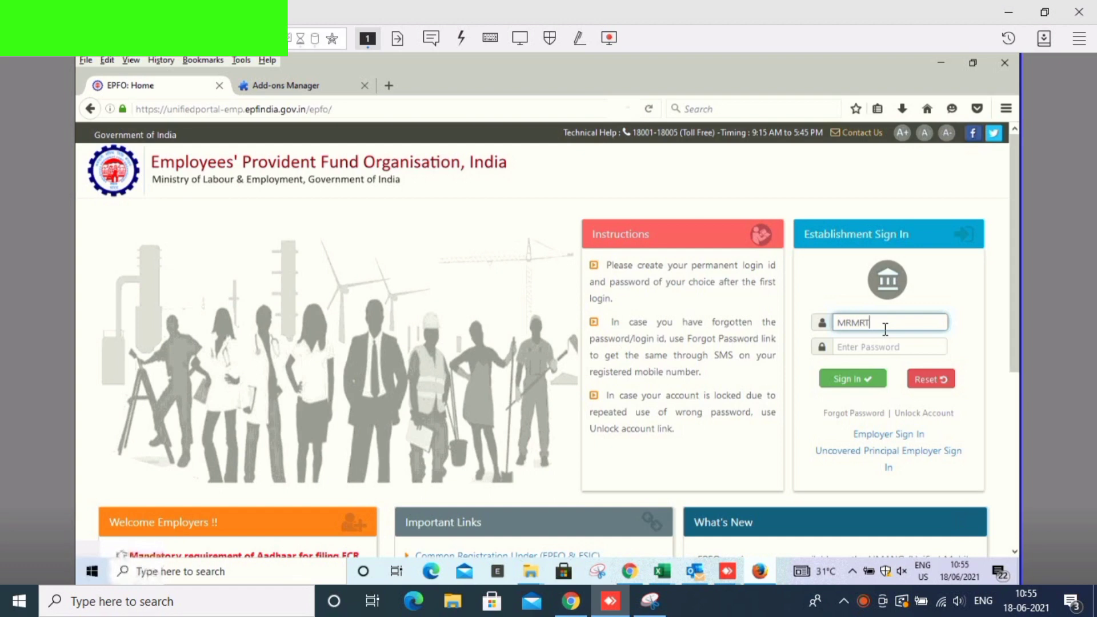
- Replace the mistyped username with the full establishment login id, enter the password, and sign in
type("19683")
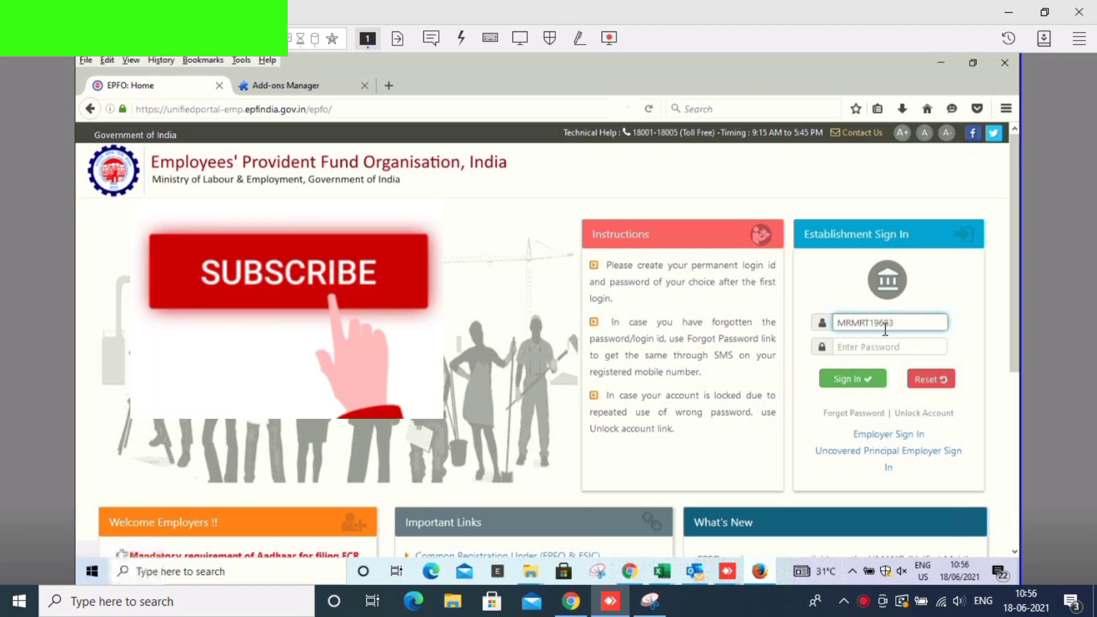
key("ctrl+a")
key("BackSpace")
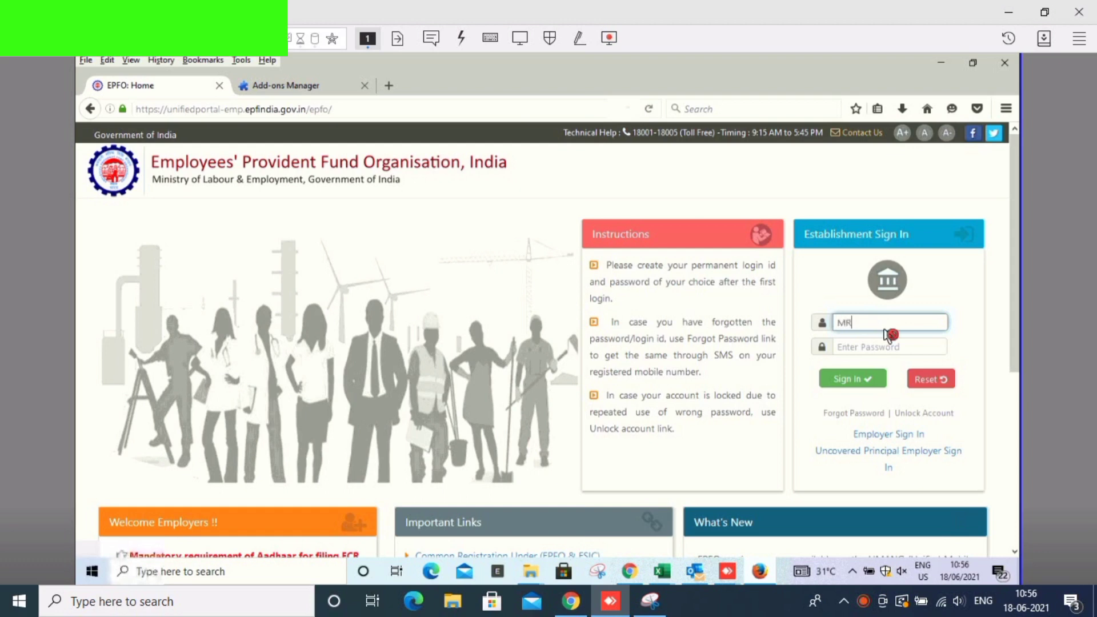
key("Tab")
type("•••••••")
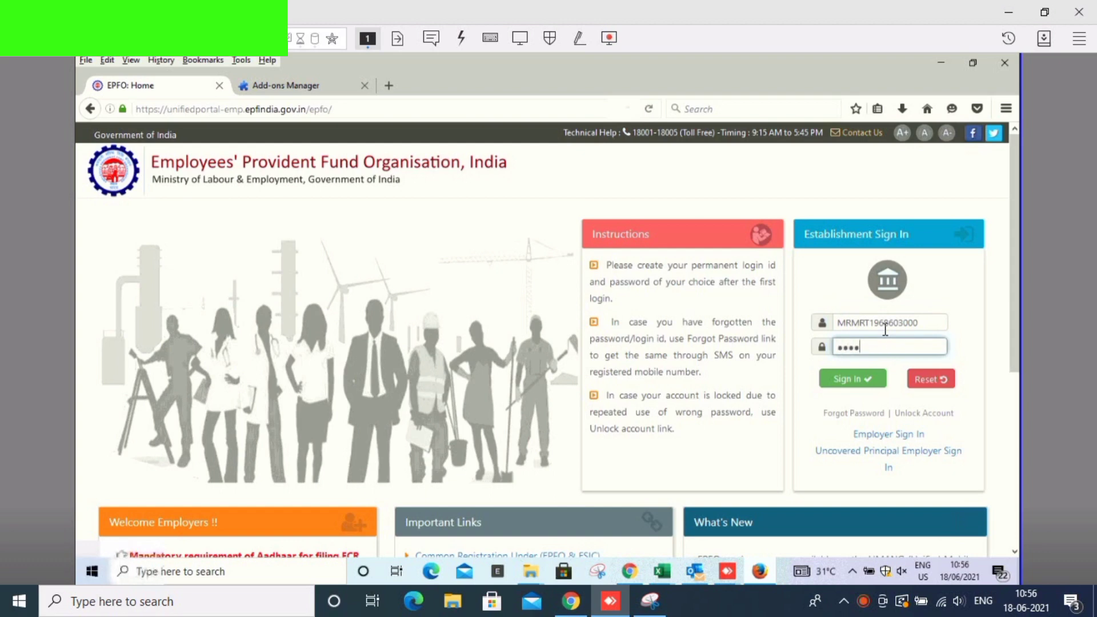
key("Return")
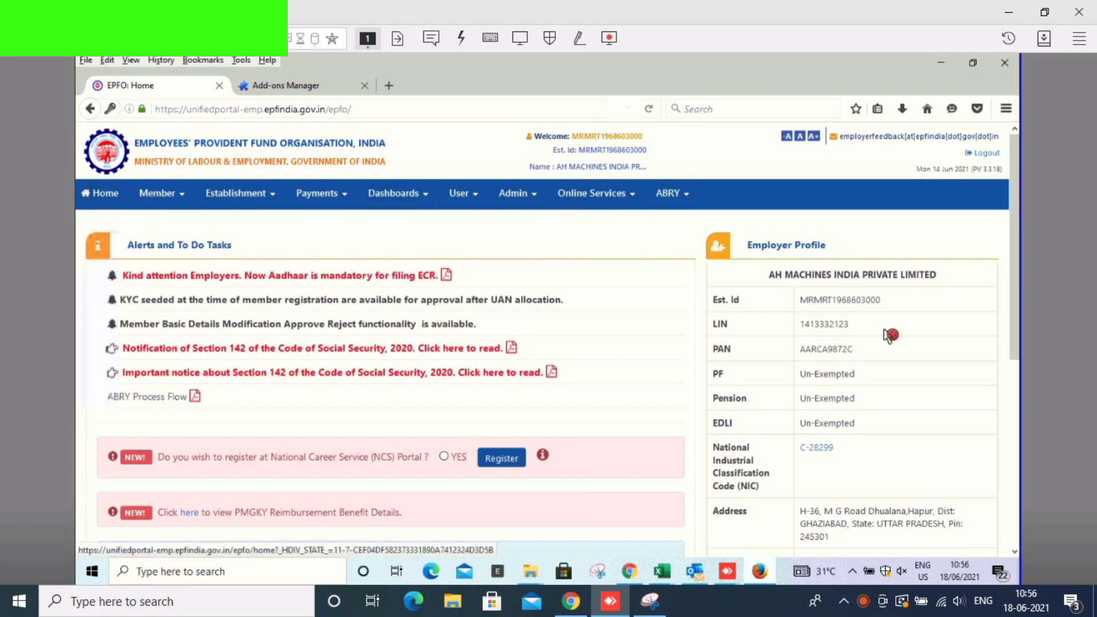
- Open the pendency statistics from the dashboard and follow the pending transfer claims count
scroll(888, 335, "down", 3)
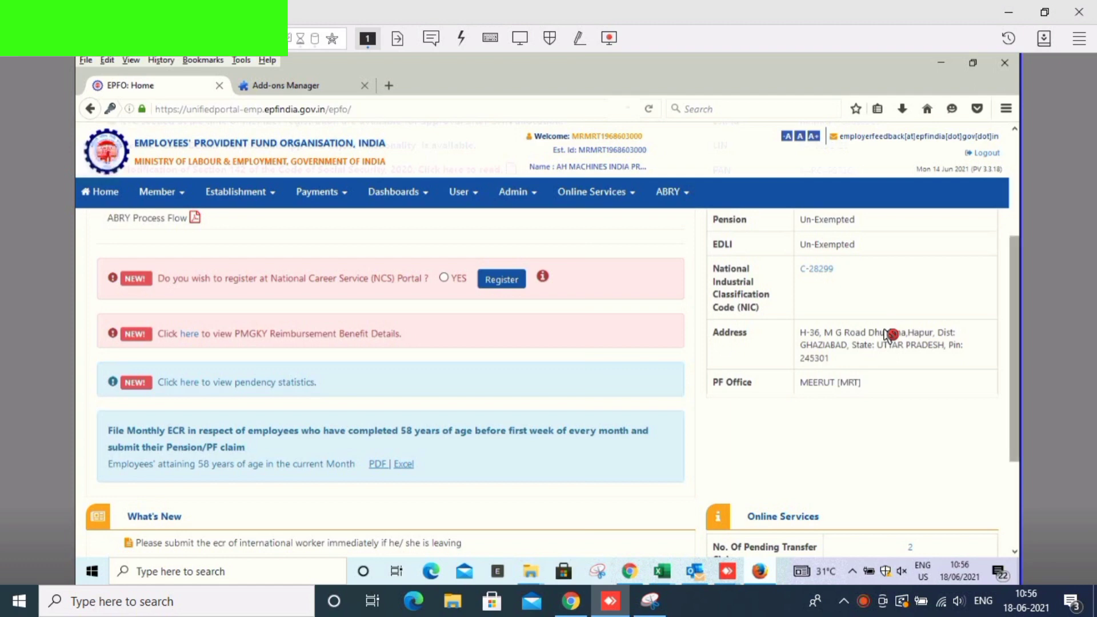
scroll(888, 335, "down", 1)
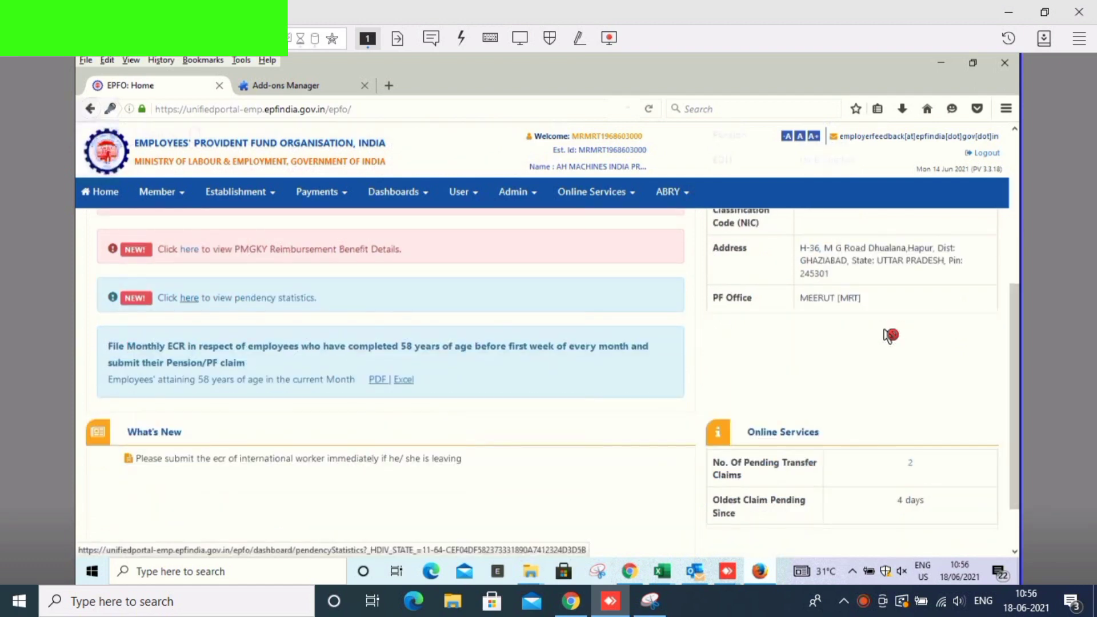
left_click(189, 298)
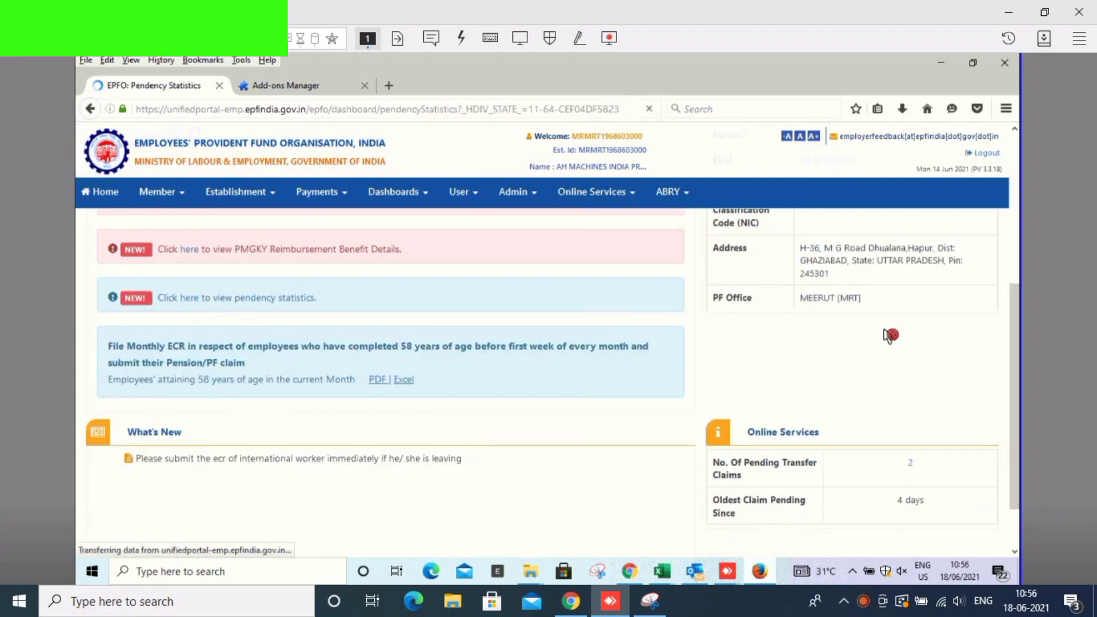
left_click(889, 335)
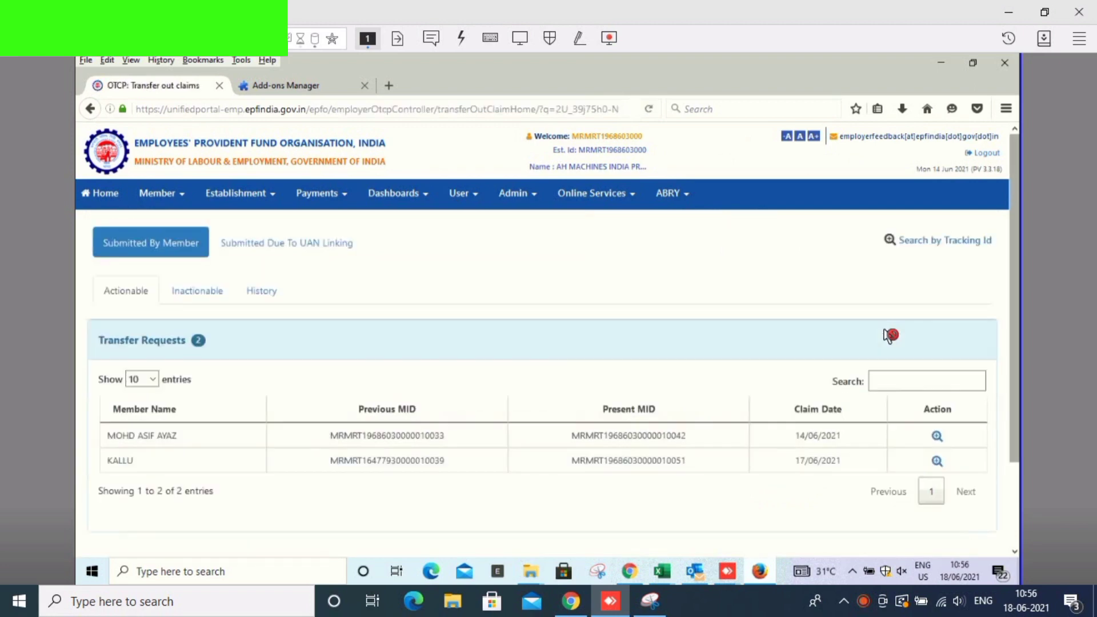
- Open the first transfer claim's details and confirm Approve (DSC) to start the signing utility
scroll(888, 335, "down", 3)
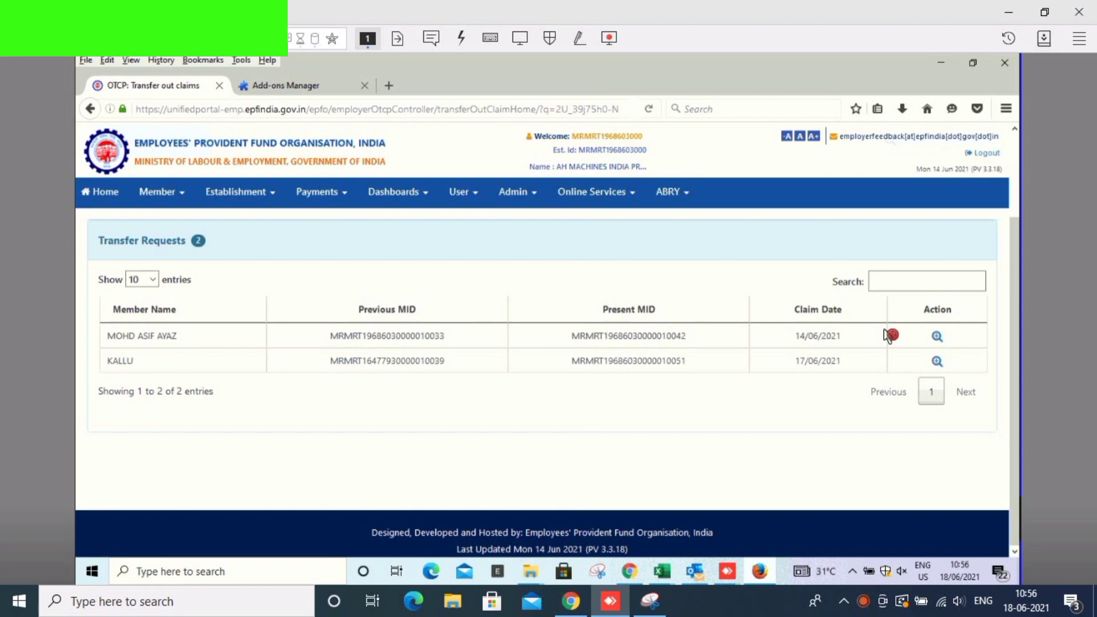
left_click(937, 336)
scroll(889, 335, "down", 5)
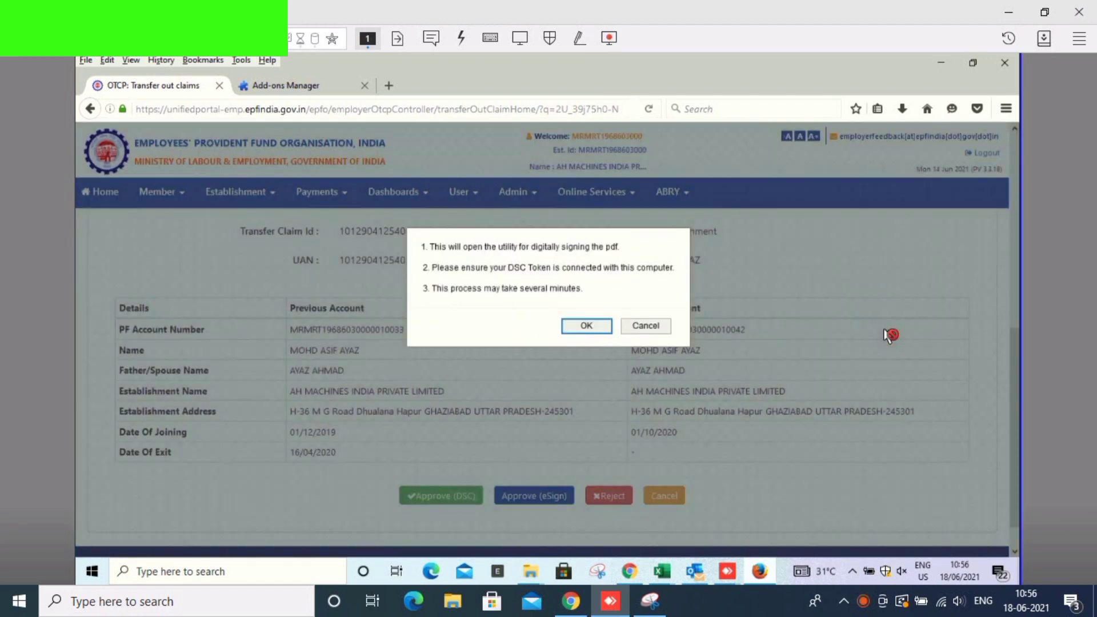
key("Return")
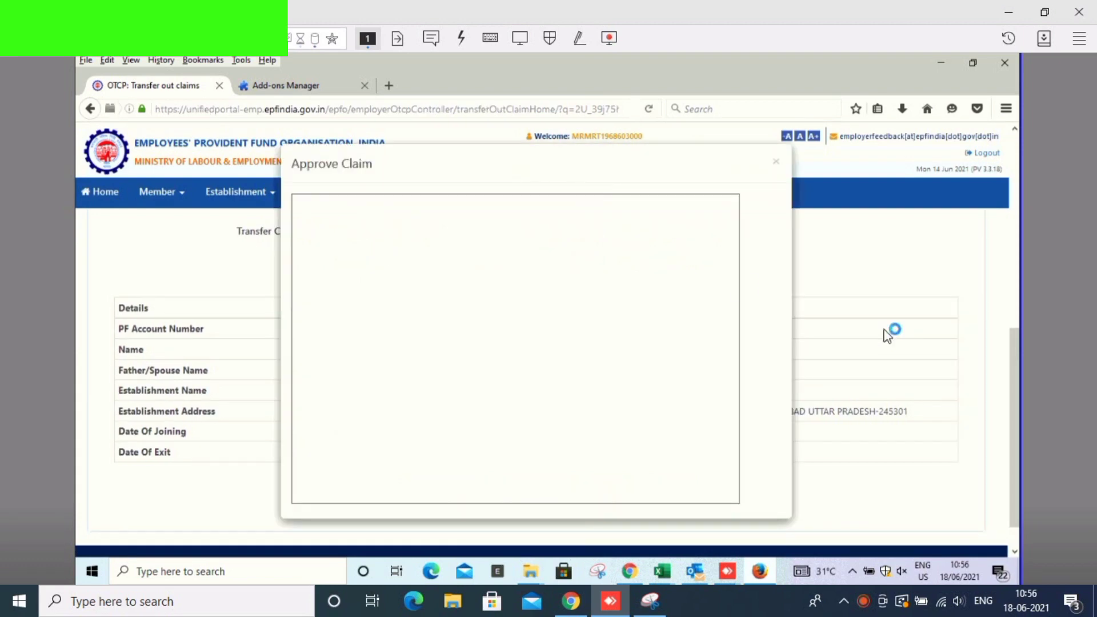
- Keep allowing the Java plugin on the site and activate the signing applet in Approve Claim
left_click(110, 109)
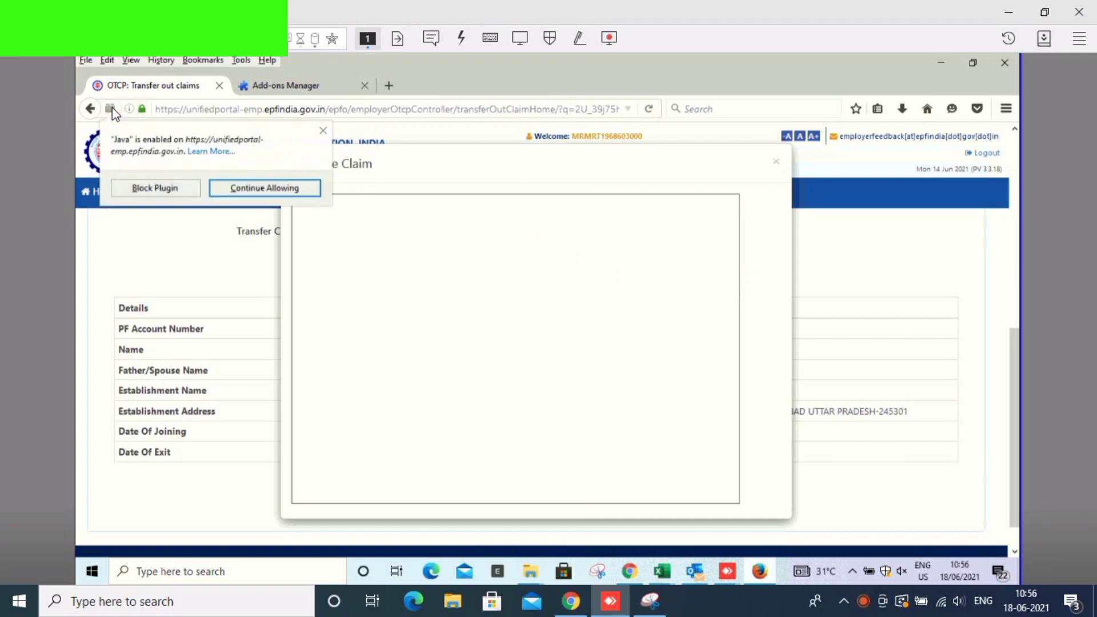
left_click(237, 188)
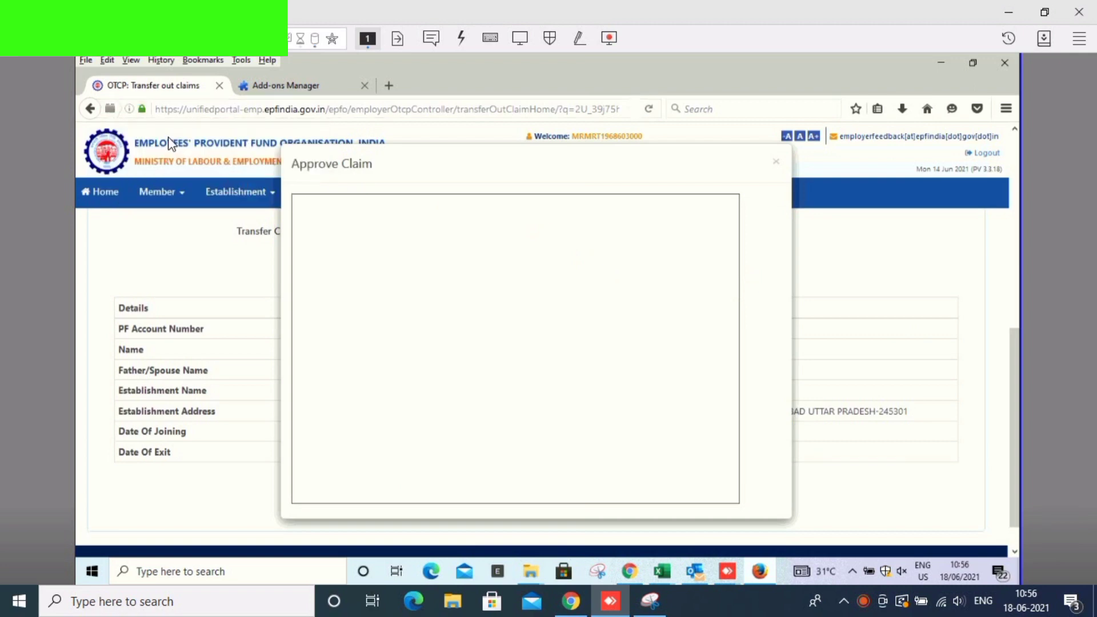
left_click(112, 109)
left_click(114, 111)
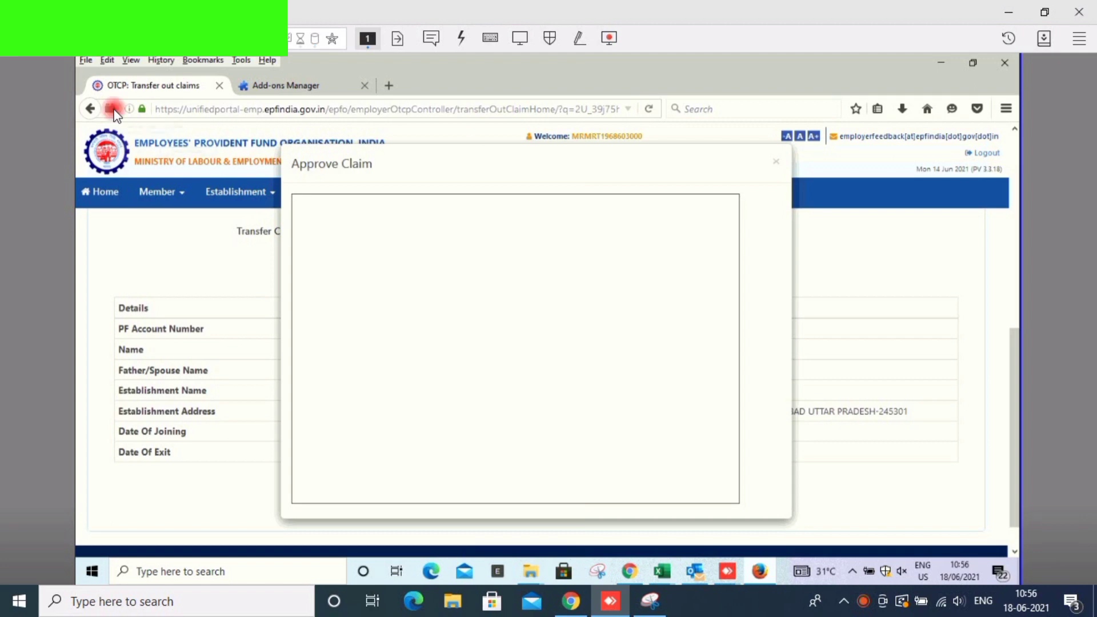
left_click(237, 188)
left_click(501, 269)
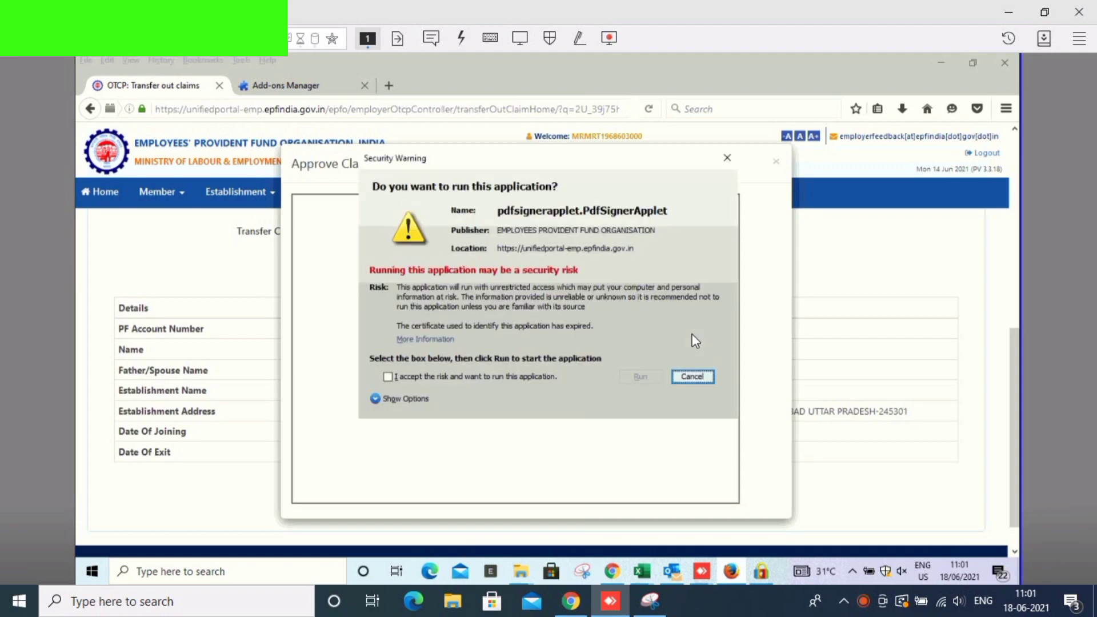
- Run the signing applet, select the DSC certificate, and allow its unsigned components and site resources
key("alt+i")
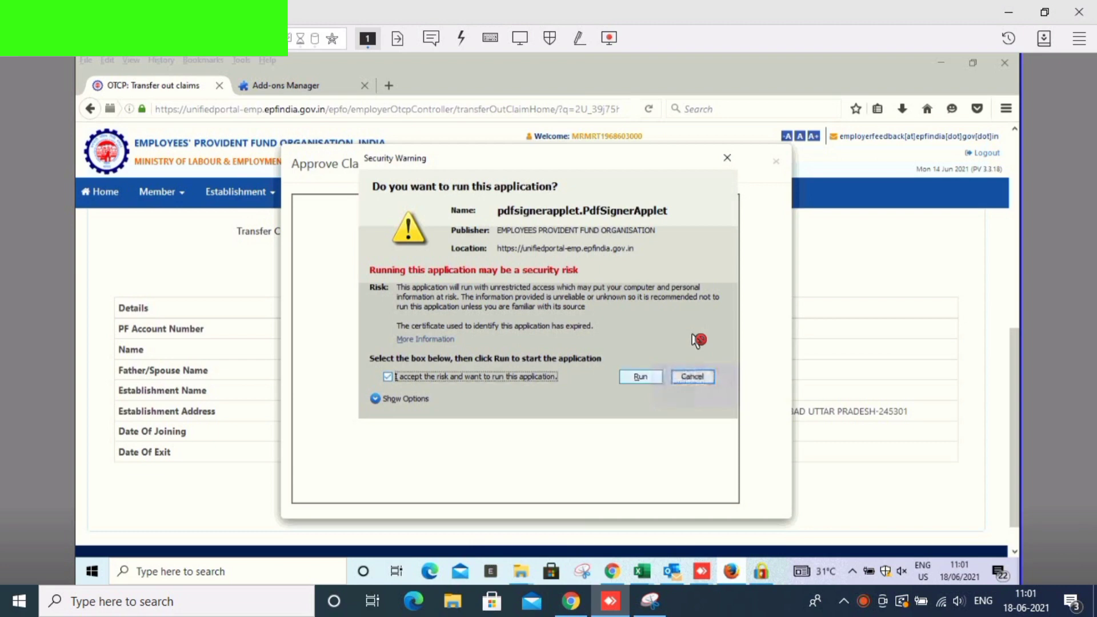
key("alt+r")
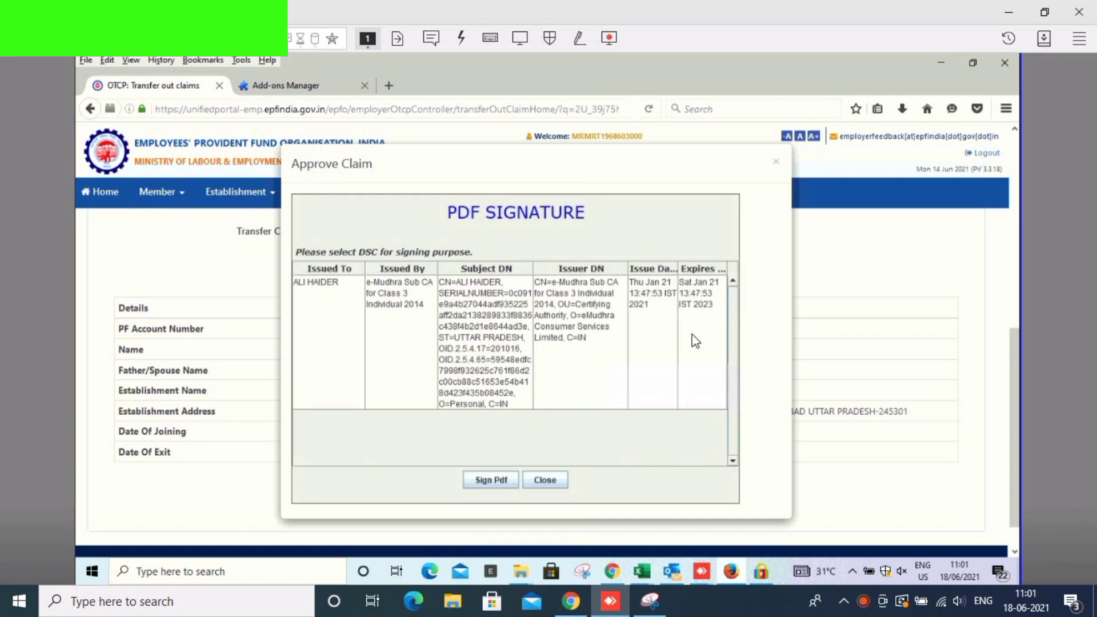
left_click(695, 341)
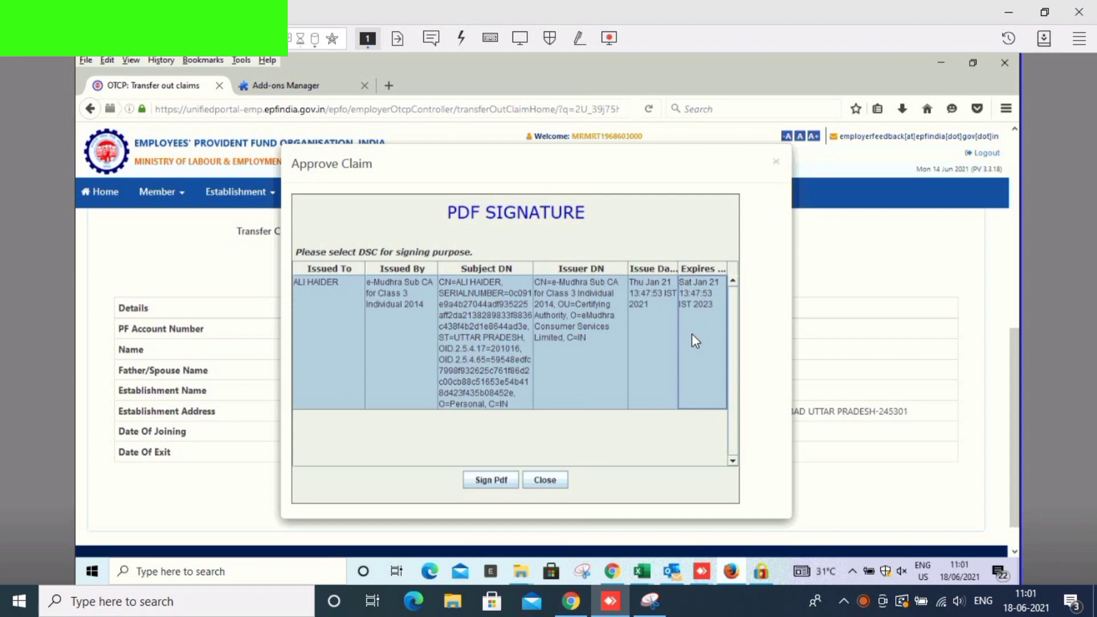
left_click(692, 337)
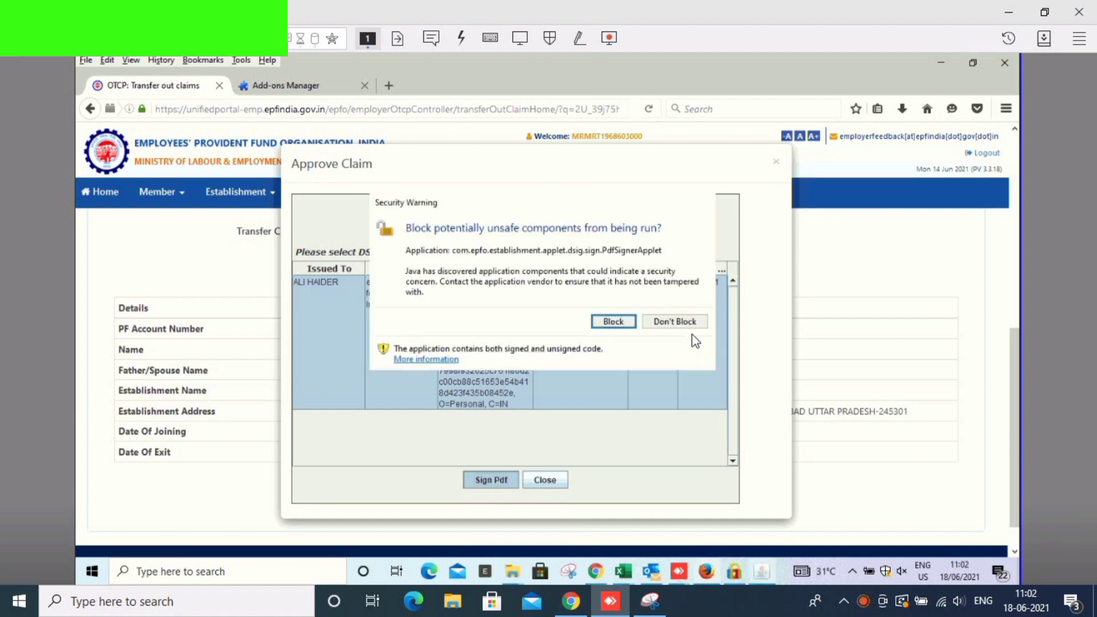
left_click(693, 336)
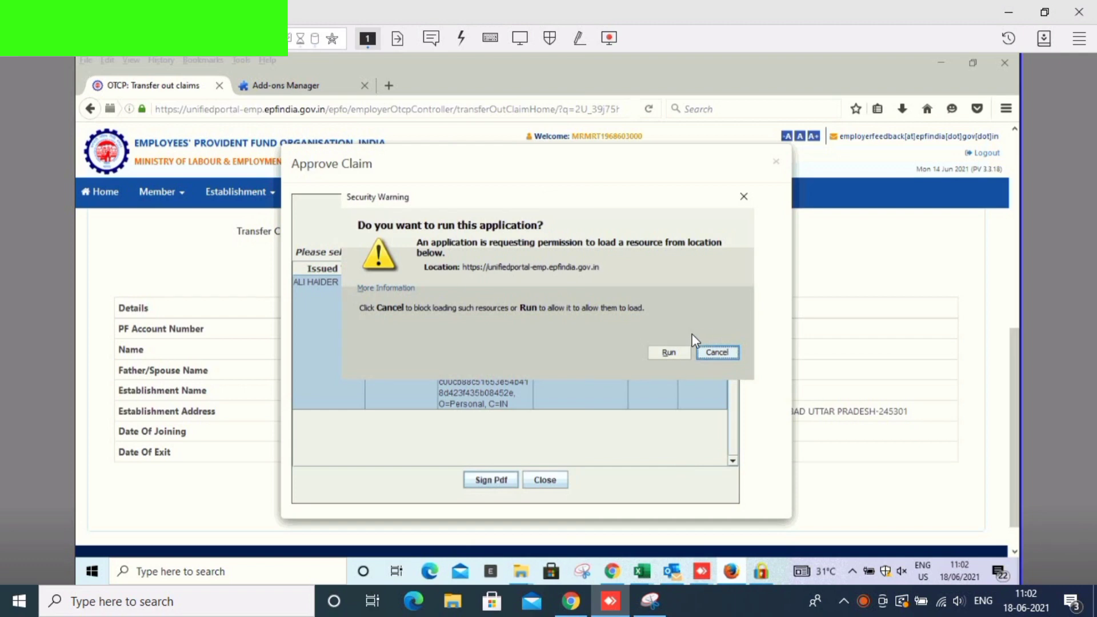
left_click(693, 338)
left_click(666, 346)
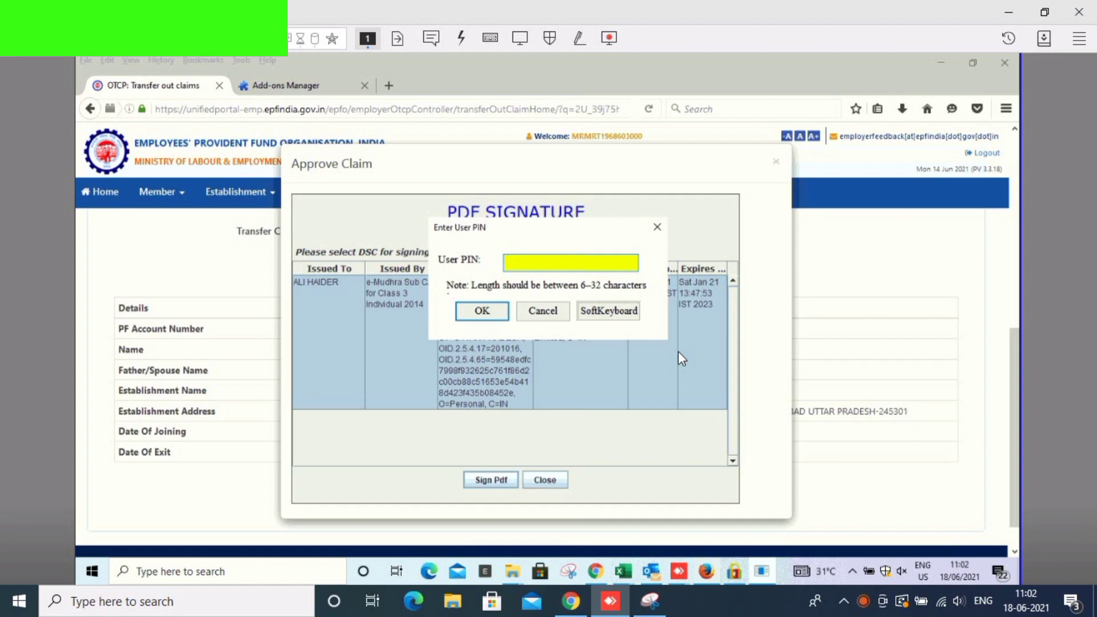
- Enter the DSC token PIN and acknowledge the transfer-claim-approved confirmation message
type("********")
key("Return")
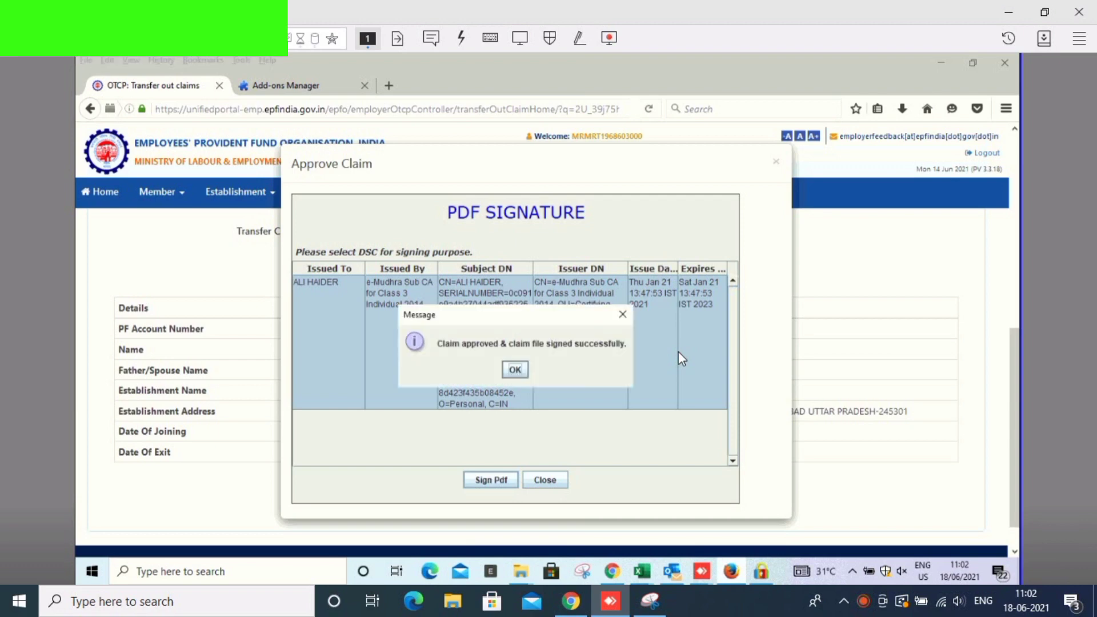
key("Return")
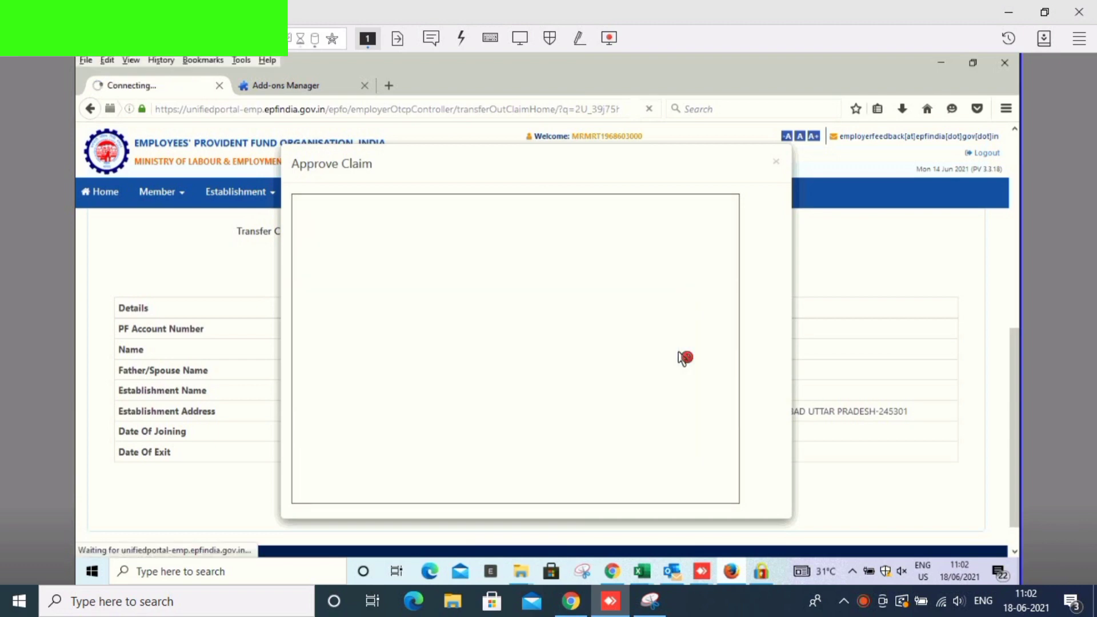